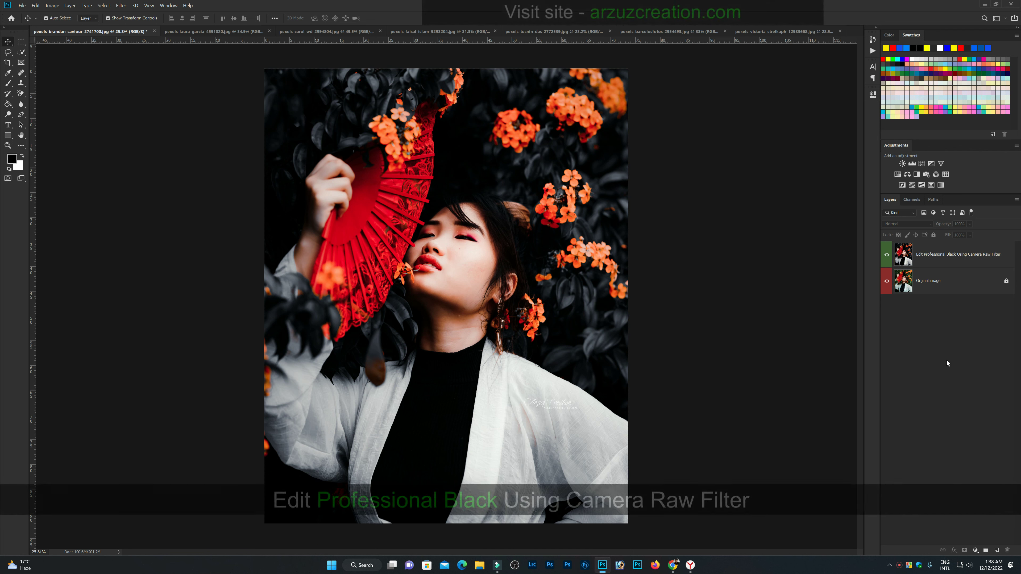
# - Toggle the black-edit layer's visibility repeatedly to compare it with the original photo
pyautogui.click(887, 256)
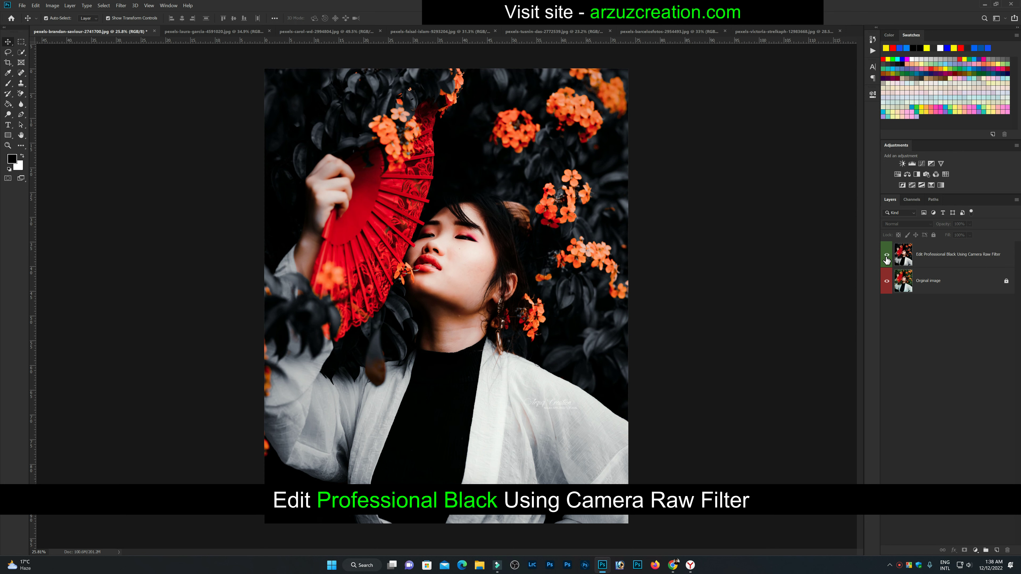
pyautogui.click(887, 256)
pyautogui.click(887, 256)
pyautogui.click(887, 256)
pyautogui.click(887, 255)
pyautogui.click(887, 255)
# - Copy the black-edit layer's name, then delete that layer
pyautogui.doubleClick(934, 258)
pyautogui.rightClick(921, 254)
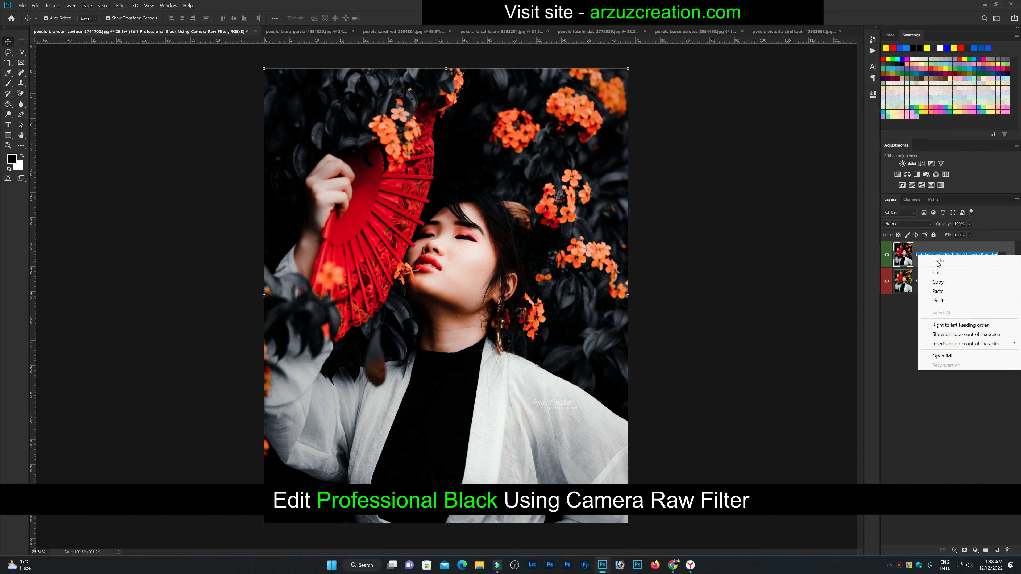
pyautogui.click(969, 281)
pyautogui.moveTo(1007, 264); pyautogui.dragTo(1008, 549)
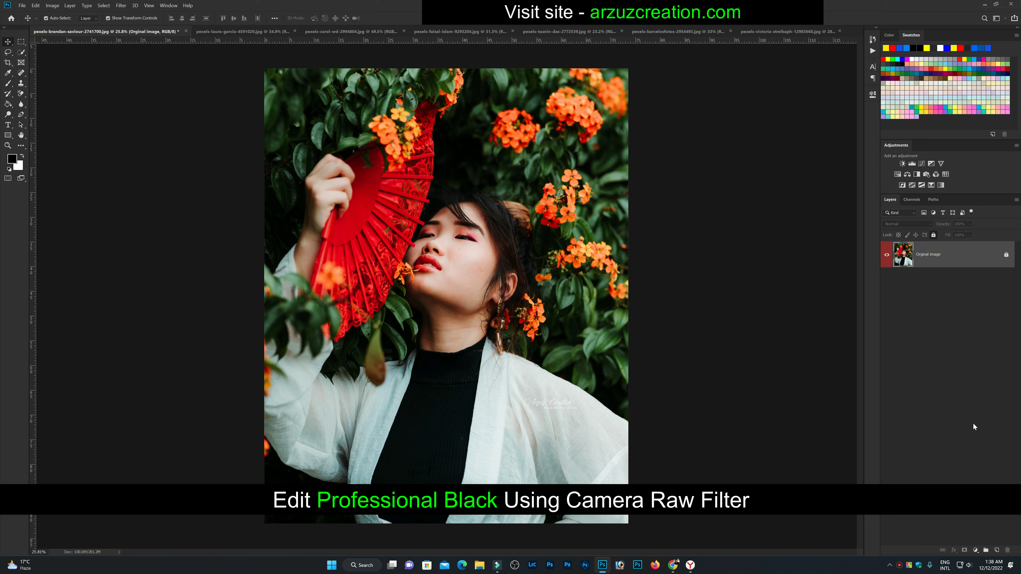
# - Duplicate 'Original image' with the pasted name 'Edit Professional Black Using Camera Raw Filter', tagged green
pyautogui.rightClick(954, 261)
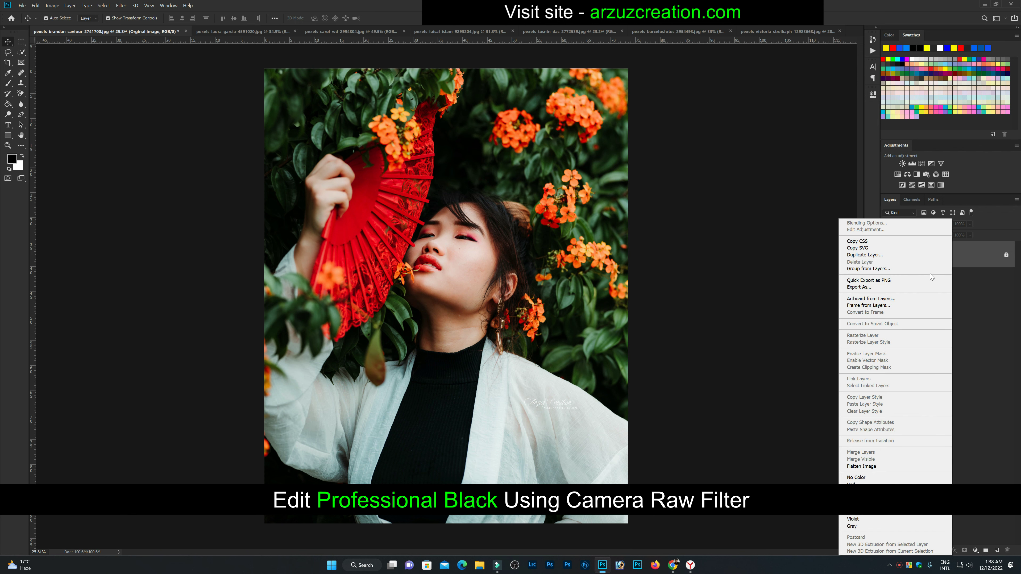
pyautogui.click(916, 254)
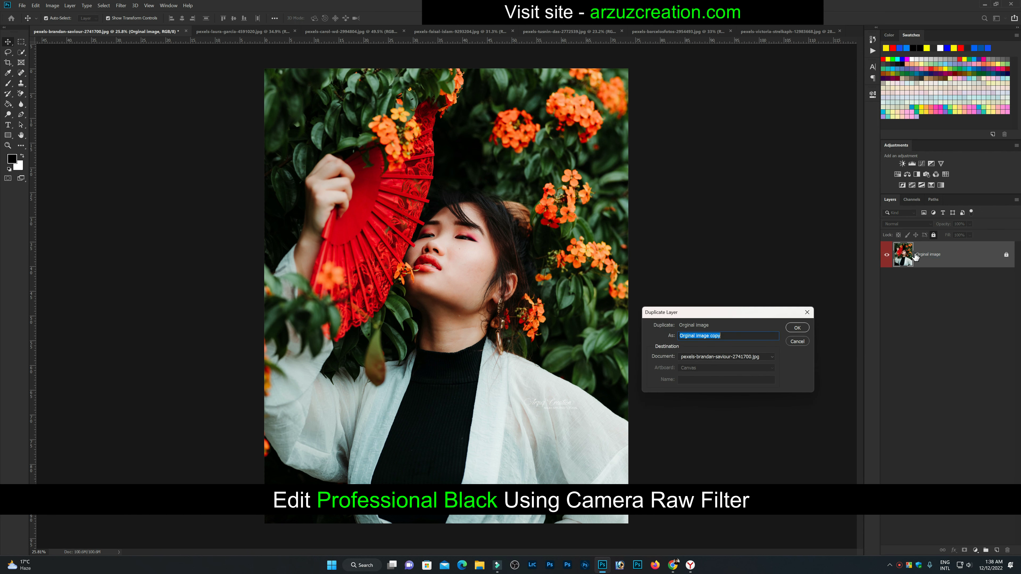
pyautogui.moveTo(750, 317); pyautogui.dragTo(771, 315)
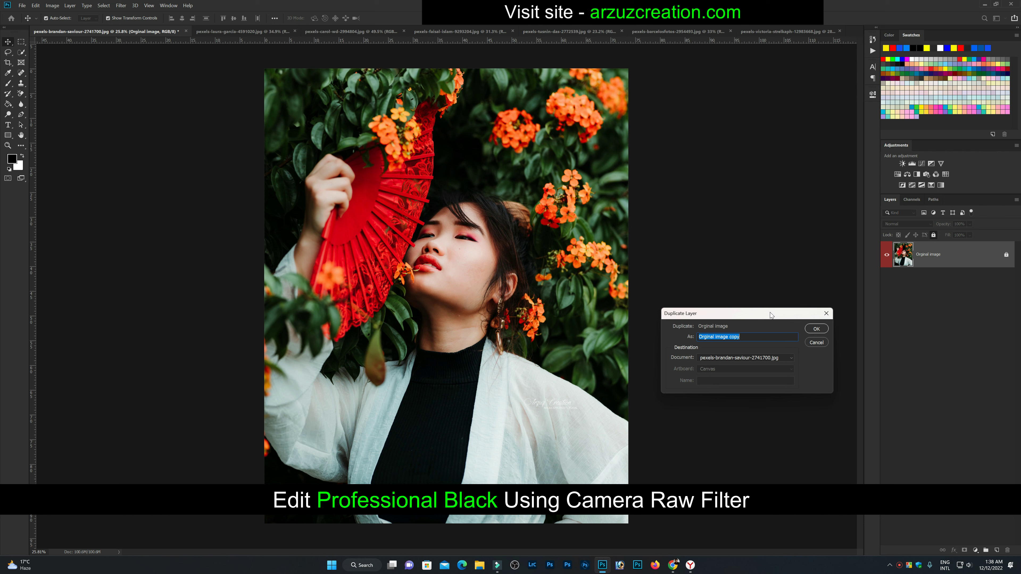
pyautogui.rightClick(764, 337)
pyautogui.click(789, 375)
pyautogui.moveTo(699, 337); pyautogui.dragTo(796, 337)
pyautogui.click(706, 337)
pyautogui.click(817, 330)
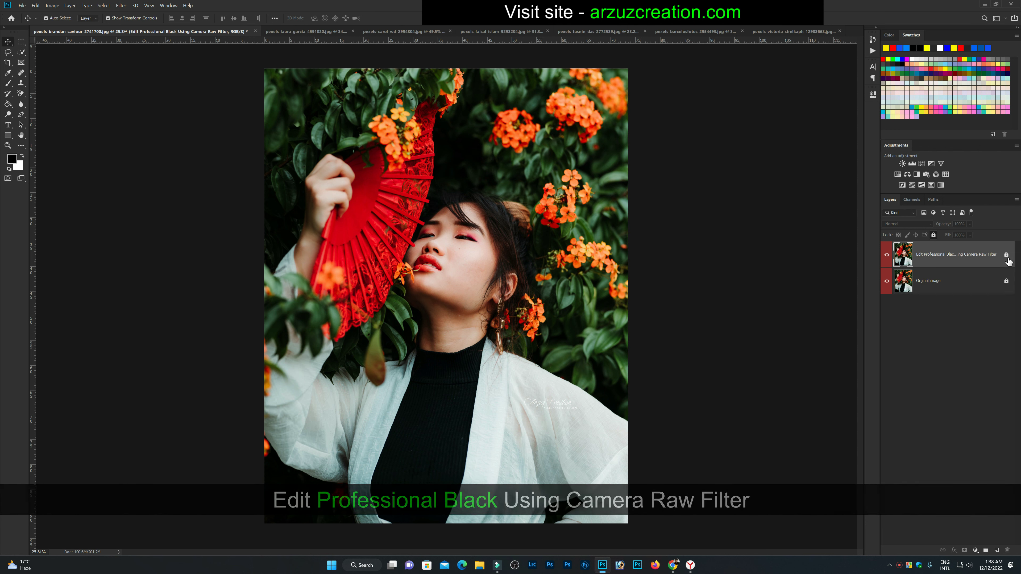
pyautogui.rightClick(957, 256)
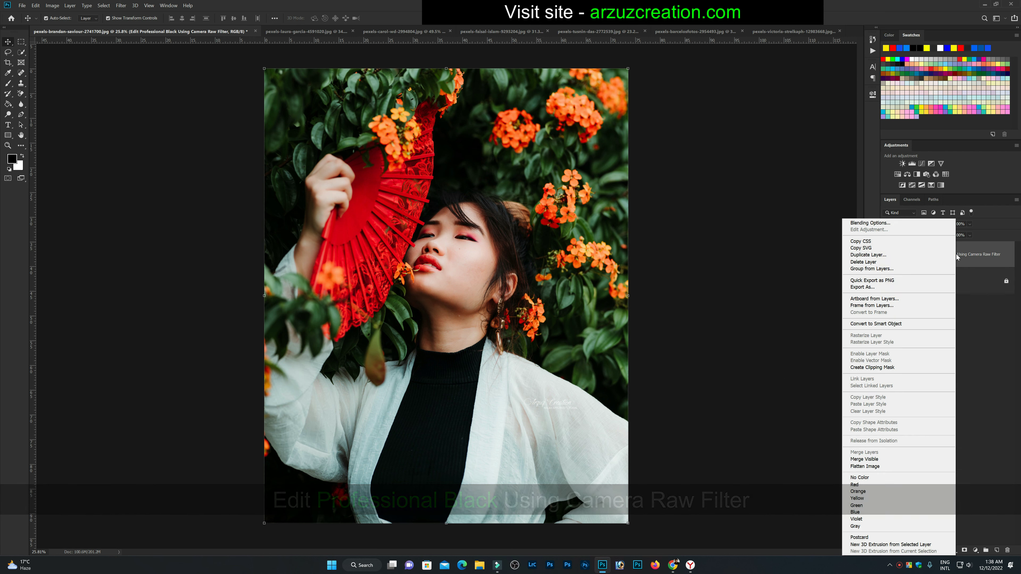
pyautogui.click(914, 506)
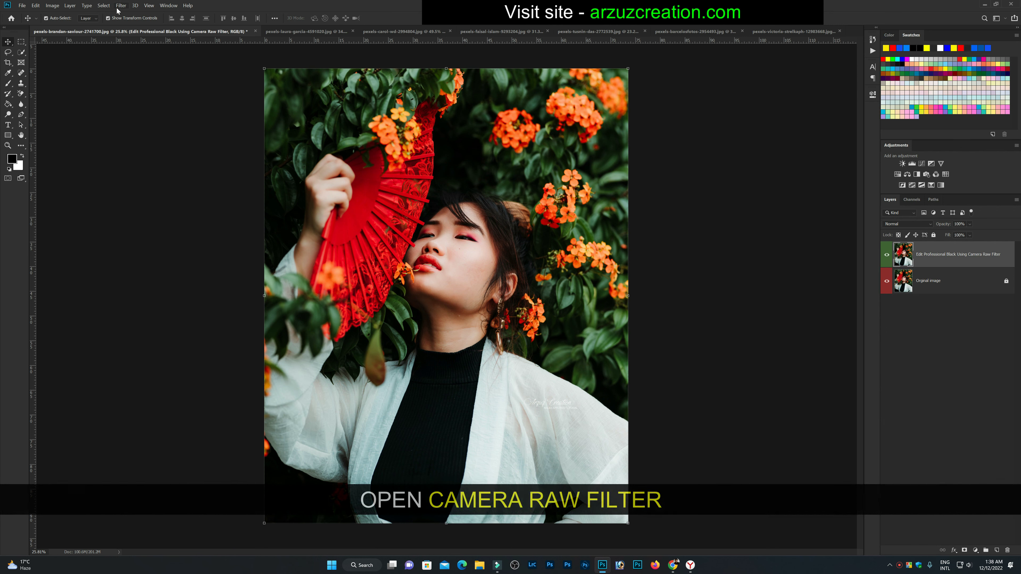
# - Launch Filter > Camera Raw Filter on the duplicated layer
pyautogui.click(121, 6)
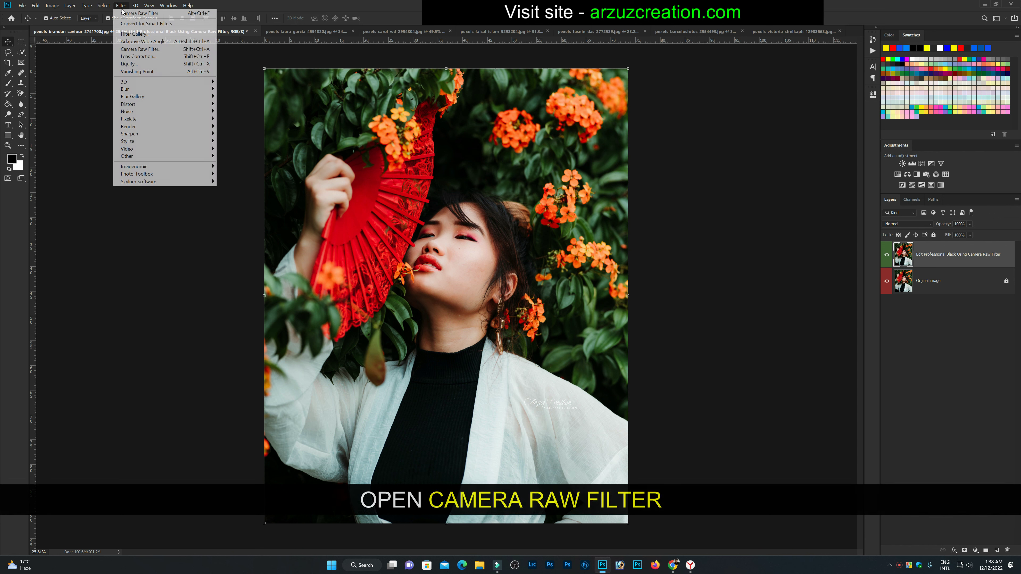
pyautogui.click(171, 54)
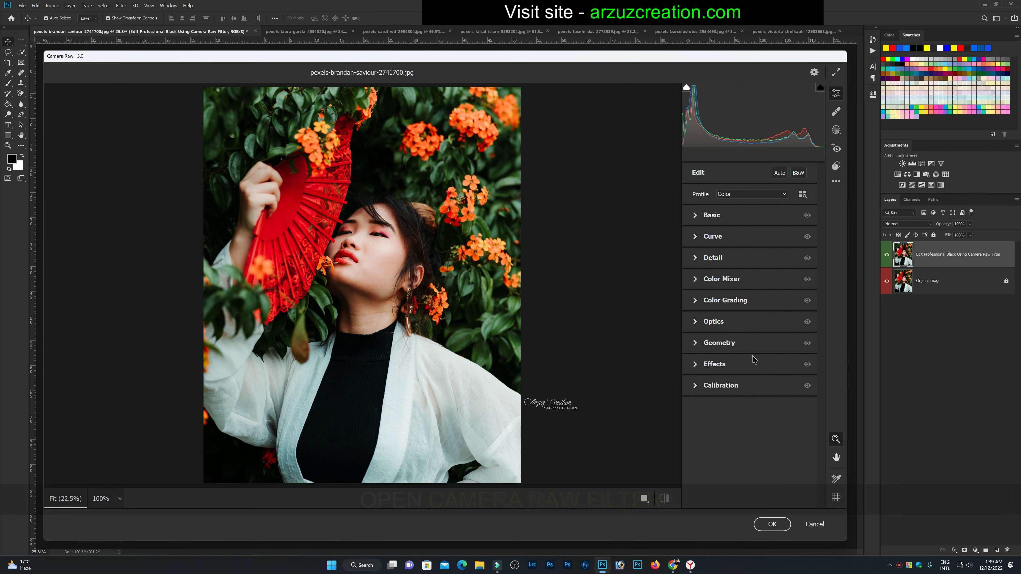
# - Expand the Basic panel and warm the Temperature to +6
pyautogui.click(697, 217)
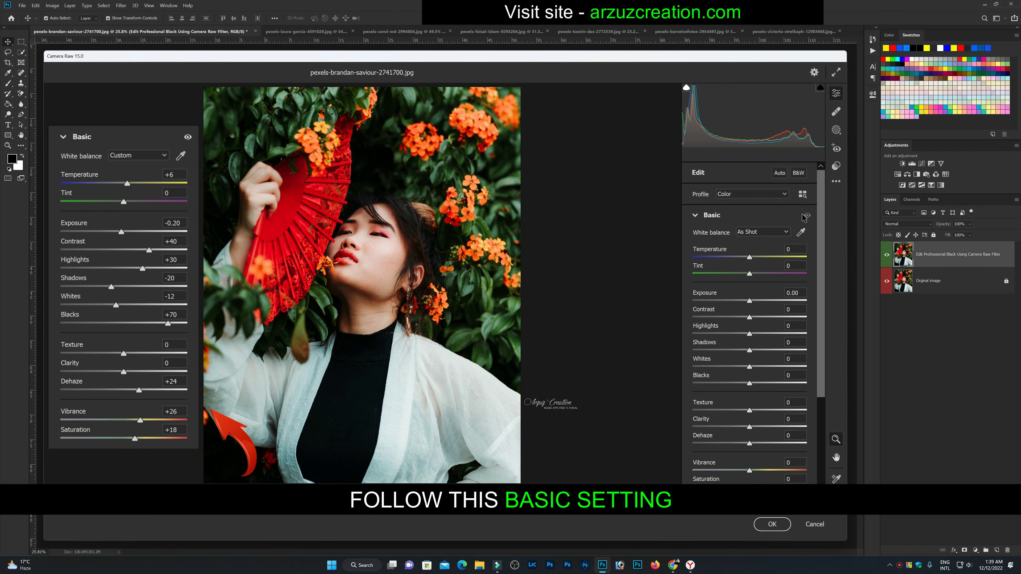
pyautogui.moveTo(820, 215); pyautogui.dragTo(817, 241)
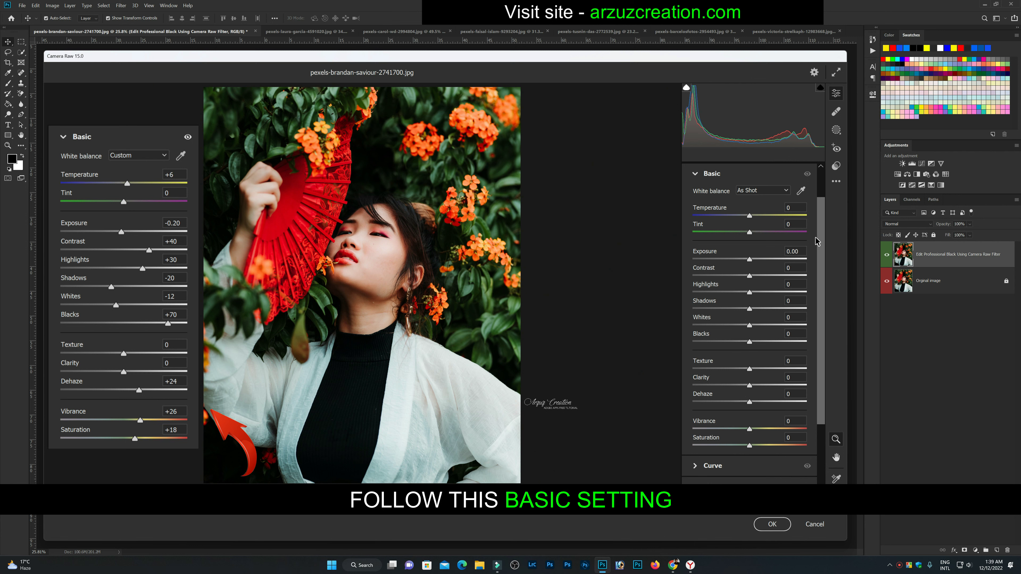
pyautogui.click(750, 216)
pyautogui.moveTo(750, 217); pyautogui.dragTo(753, 218)
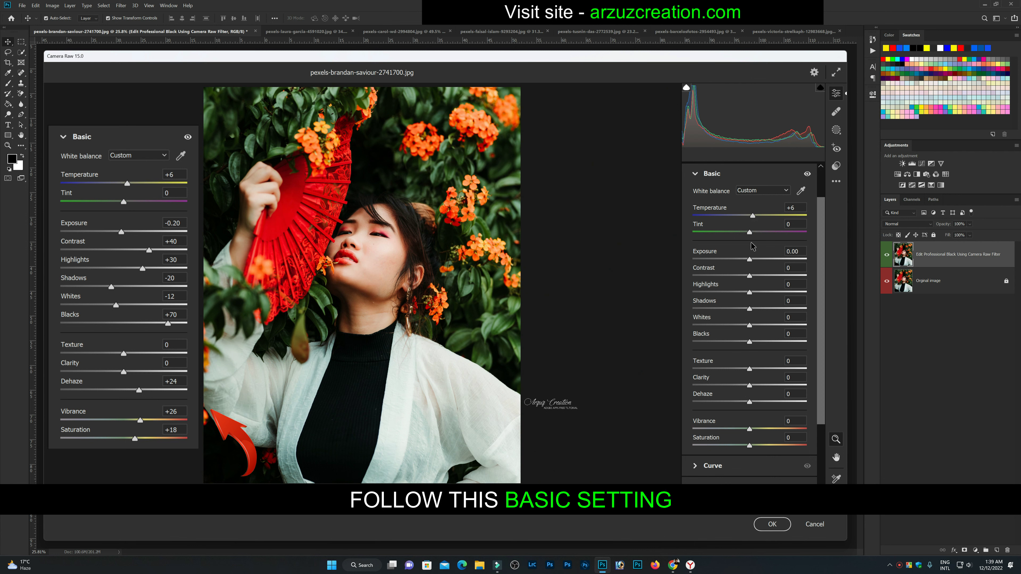
# - Set Exposure -0.20, Contrast +40, Highlights +30 and Shadows -20
pyautogui.moveTo(750, 260); pyautogui.dragTo(747, 262)
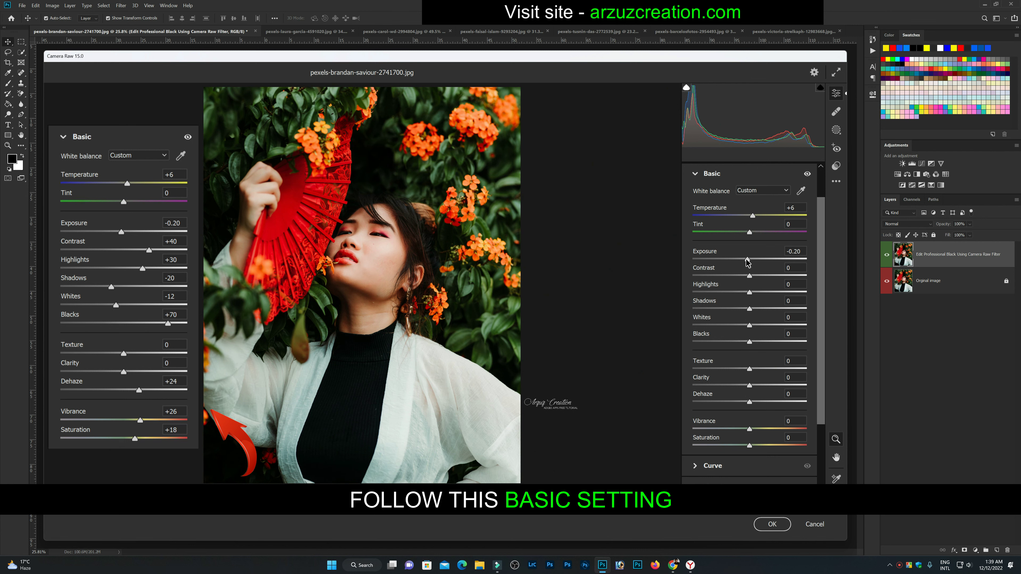
pyautogui.moveTo(751, 278); pyautogui.dragTo(761, 280)
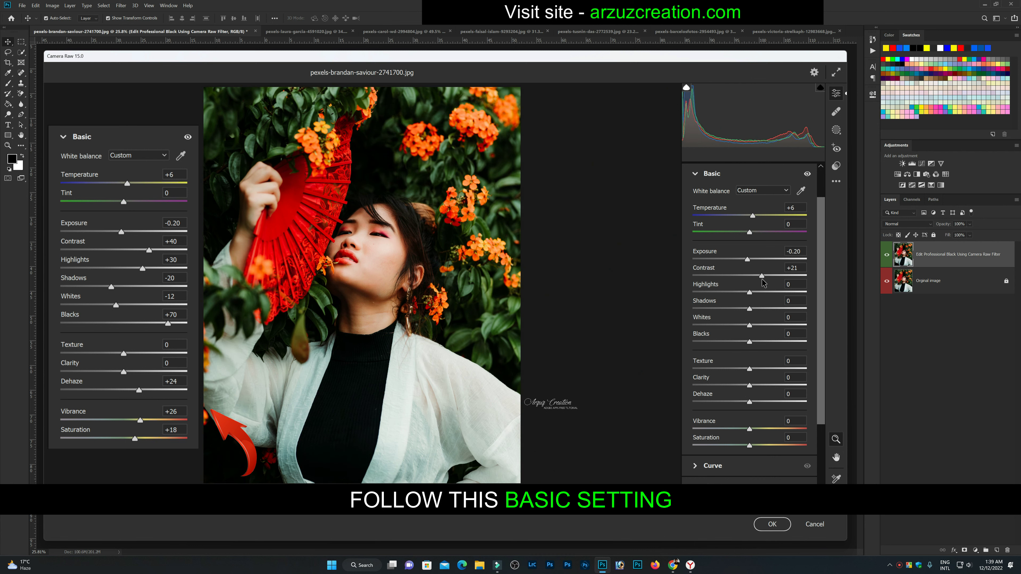
pyautogui.moveTo(761, 280); pyautogui.dragTo(773, 284)
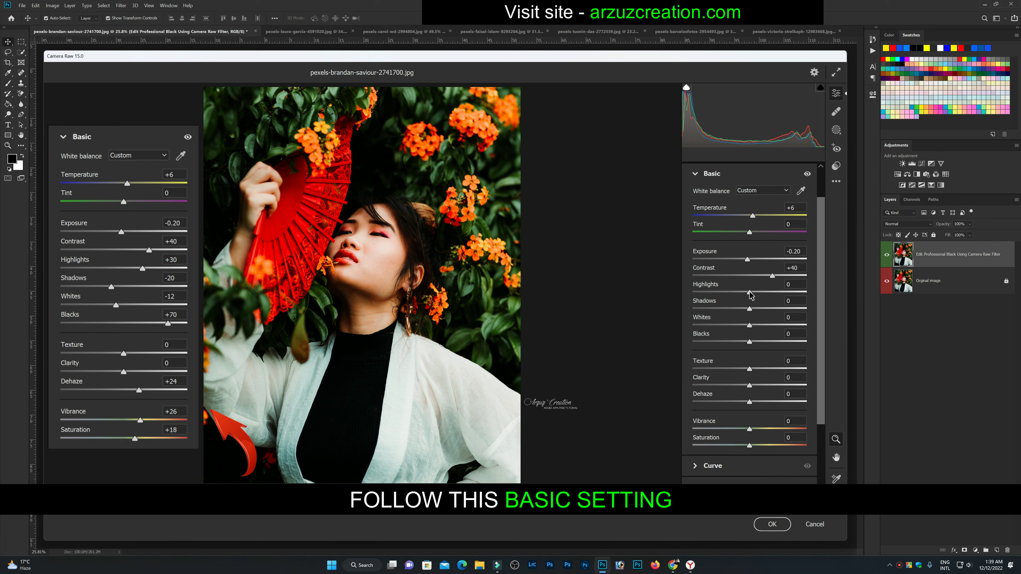
pyautogui.moveTo(750, 292); pyautogui.dragTo(765, 297)
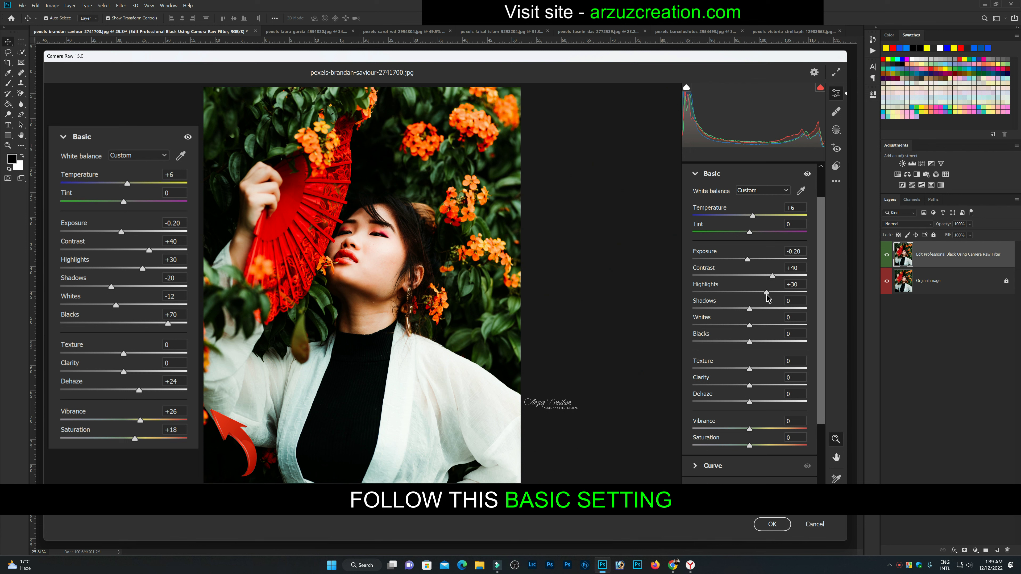
pyautogui.moveTo(750, 308); pyautogui.dragTo(737, 311)
# - Lower Whites to -12 and raise Blacks to +70
pyautogui.moveTo(750, 325); pyautogui.dragTo(743, 325)
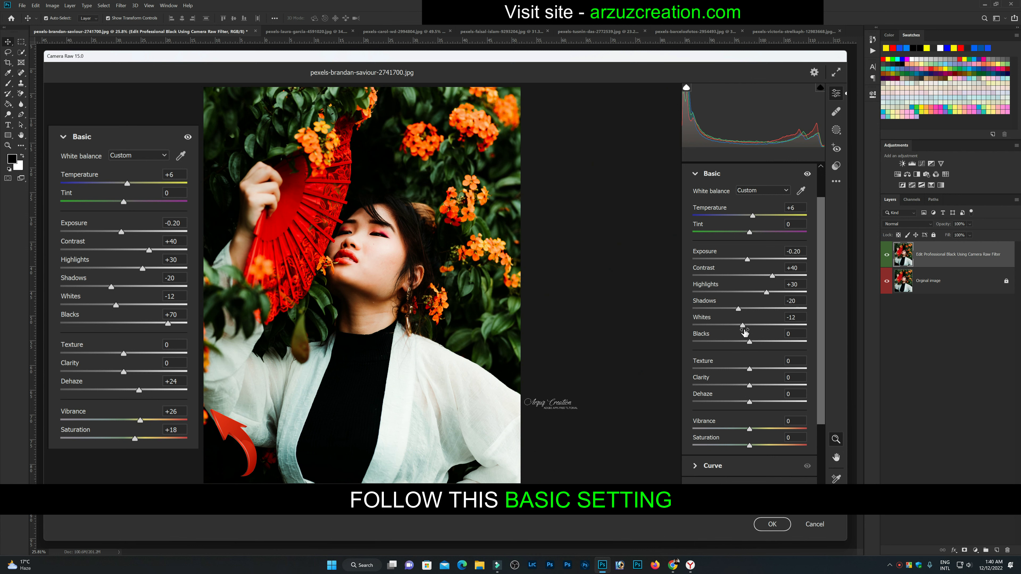
pyautogui.moveTo(751, 343); pyautogui.dragTo(773, 343)
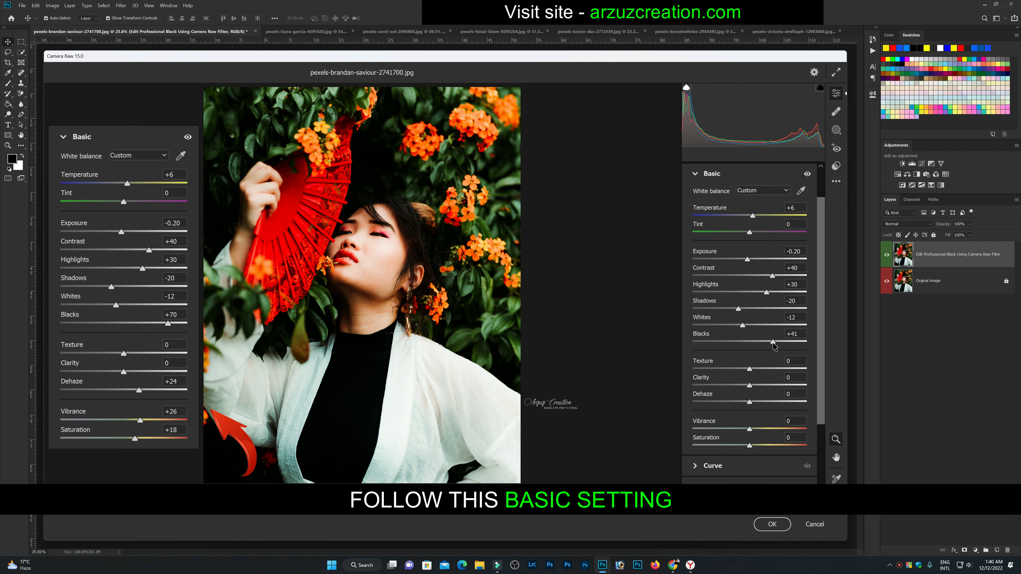
pyautogui.moveTo(775, 343); pyautogui.dragTo(787, 344)
# - Set Dehaze +24, Vibrance +26 and Saturation +18
pyautogui.moveTo(750, 401); pyautogui.dragTo(765, 404)
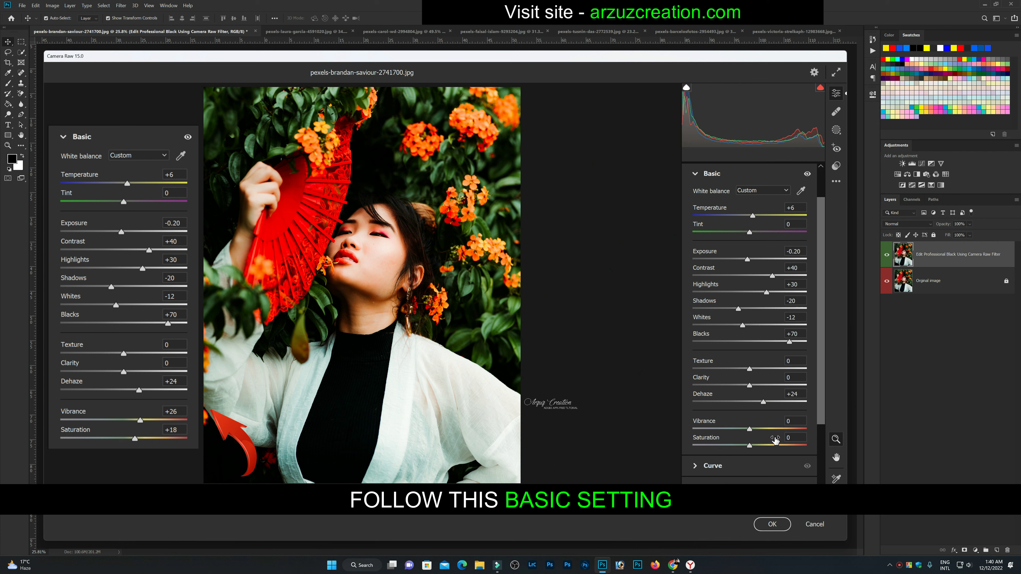
pyautogui.moveTo(749, 429); pyautogui.dragTo(764, 432)
pyautogui.moveTo(750, 447); pyautogui.dragTo(761, 451)
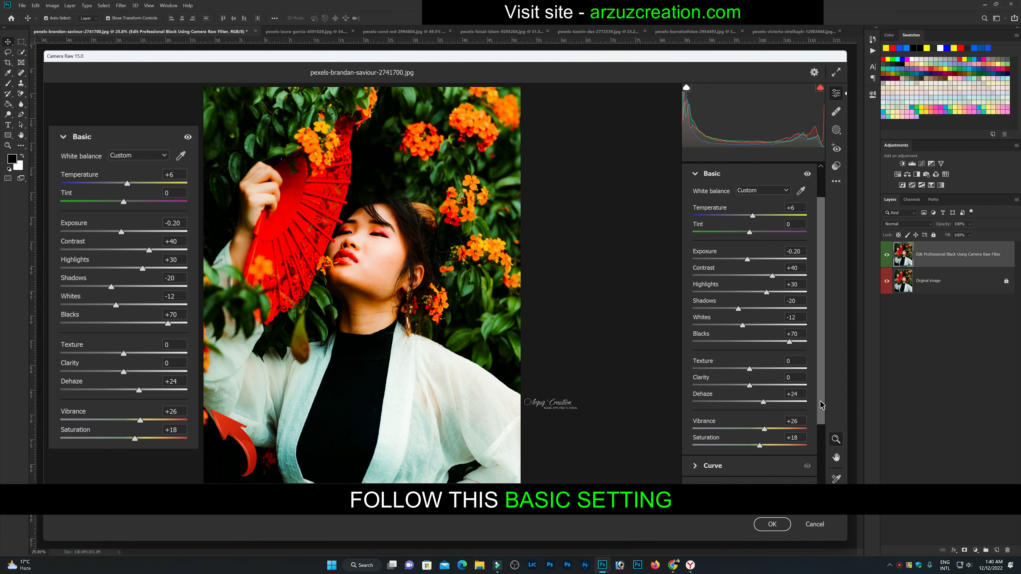
pyautogui.moveTo(820, 404); pyautogui.dragTo(820, 371)
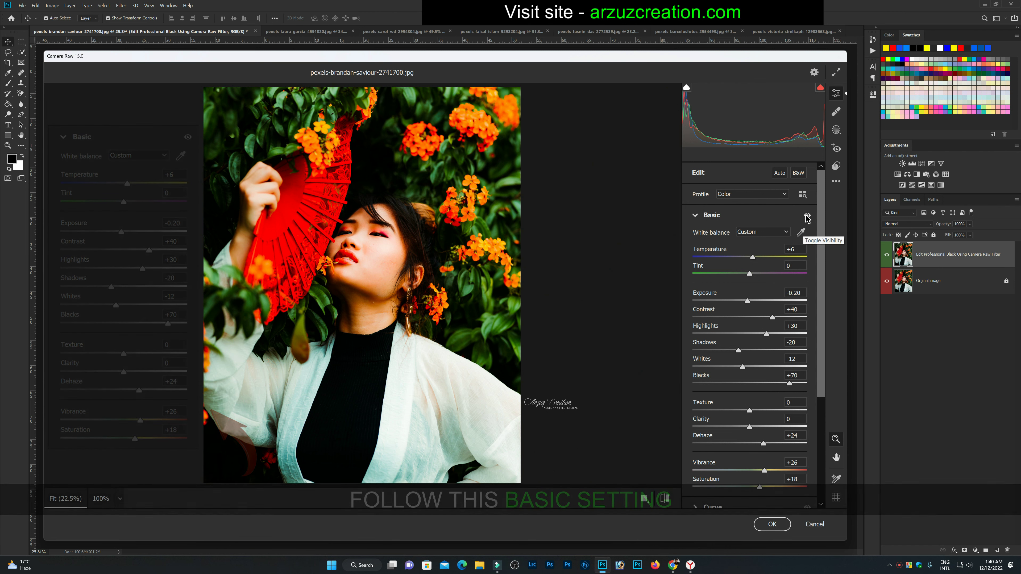
# - In the Curve panel's point curve, add a point at Input 76 with Output typed as 50
pyautogui.click(696, 216)
pyautogui.click(695, 237)
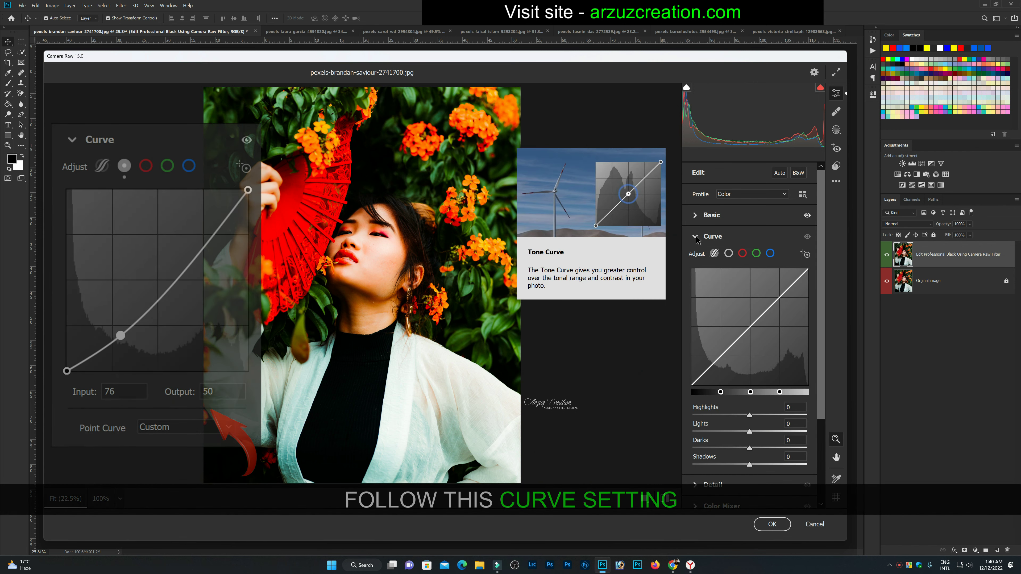
pyautogui.click(728, 254)
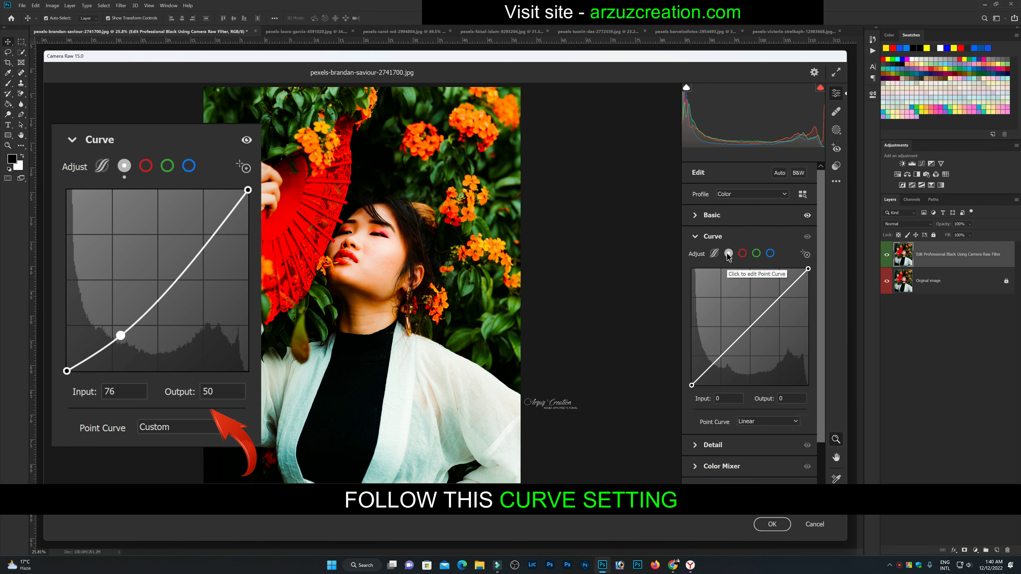
pyautogui.click(718, 358)
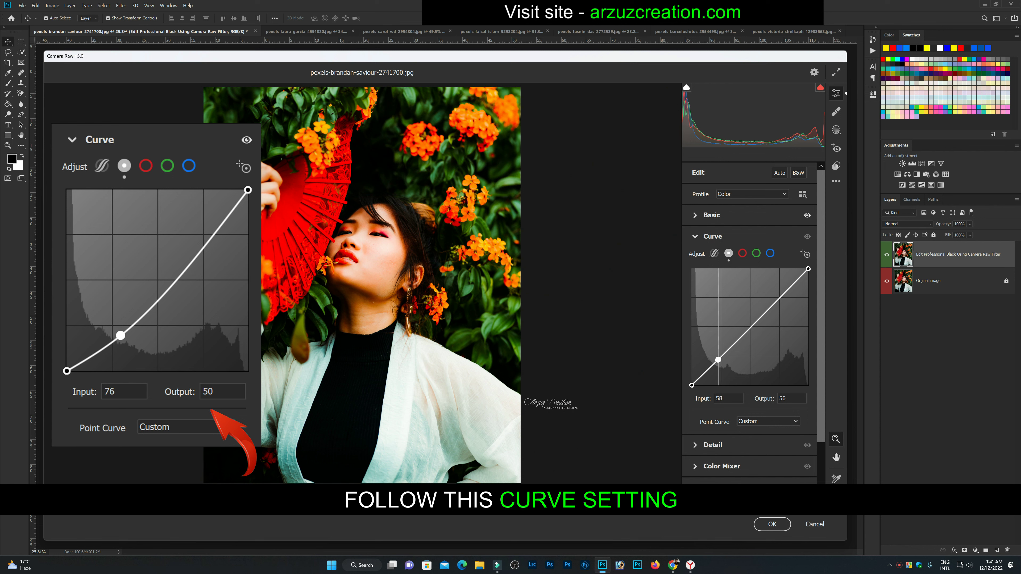
pyautogui.moveTo(720, 357); pyautogui.dragTo(728, 353)
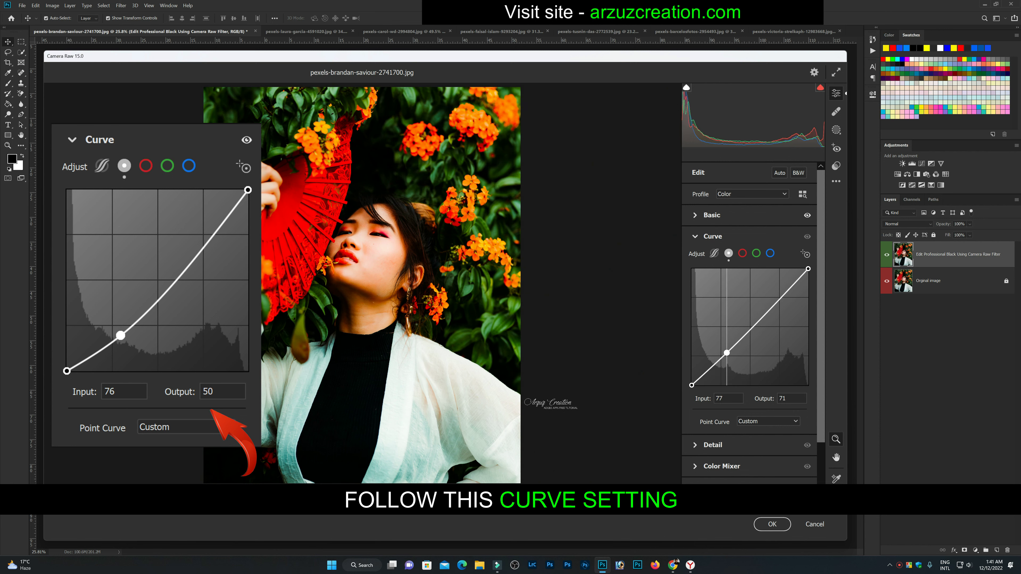
pyautogui.moveTo(727, 352); pyautogui.dragTo(726, 355)
pyautogui.doubleClick(784, 397)
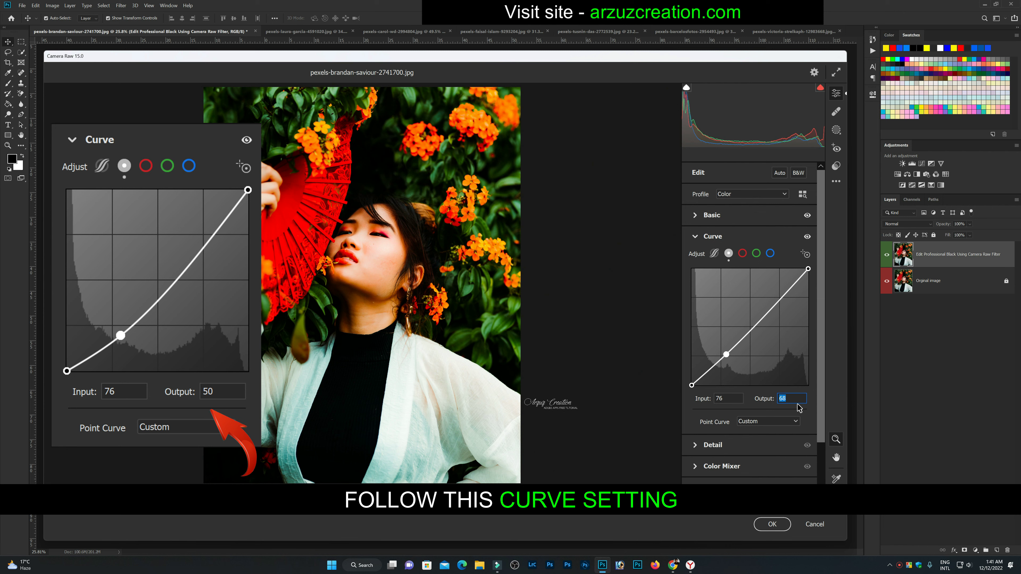
pyautogui.write('5')
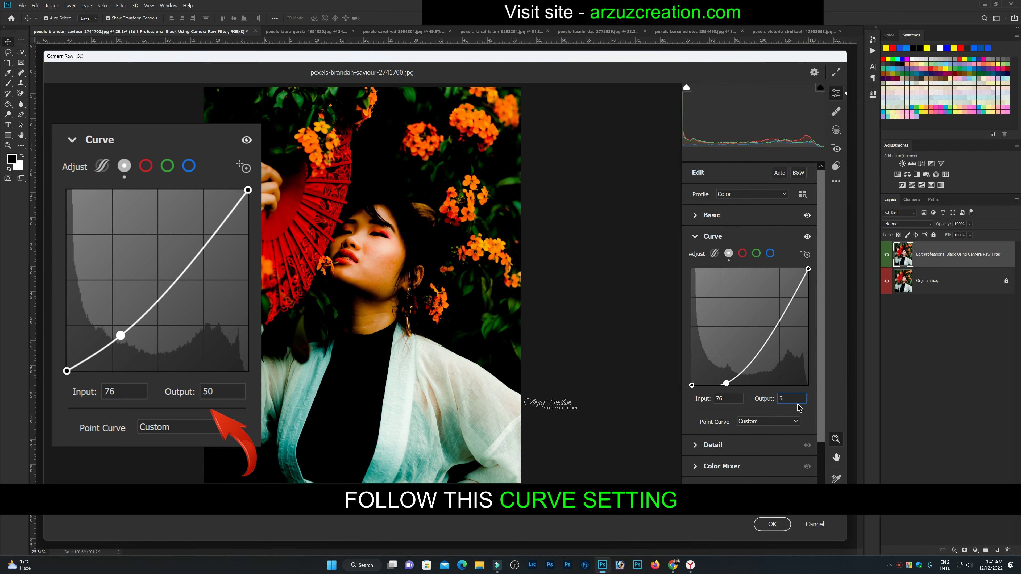
pyautogui.write('0')
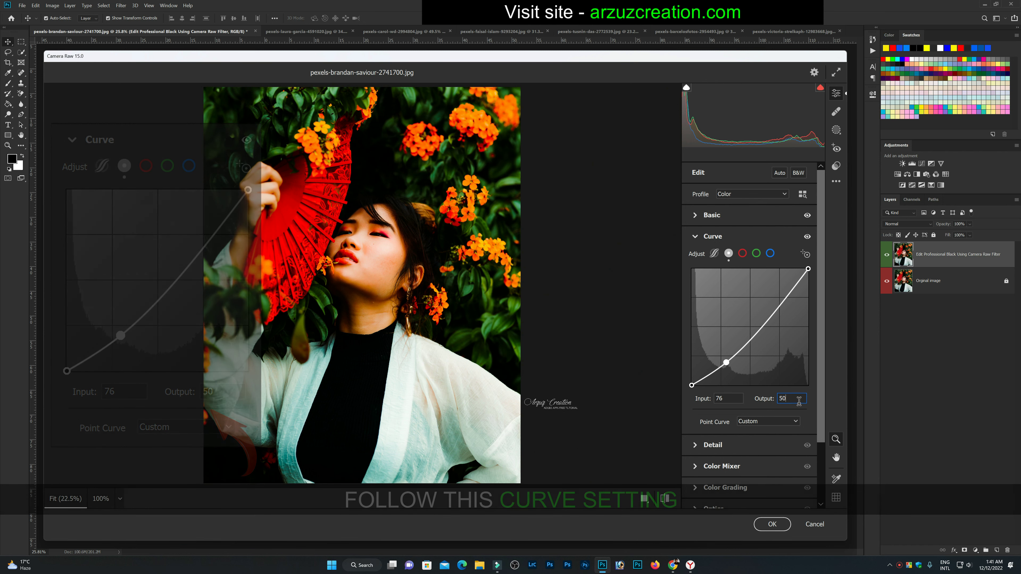
pyautogui.click(696, 239)
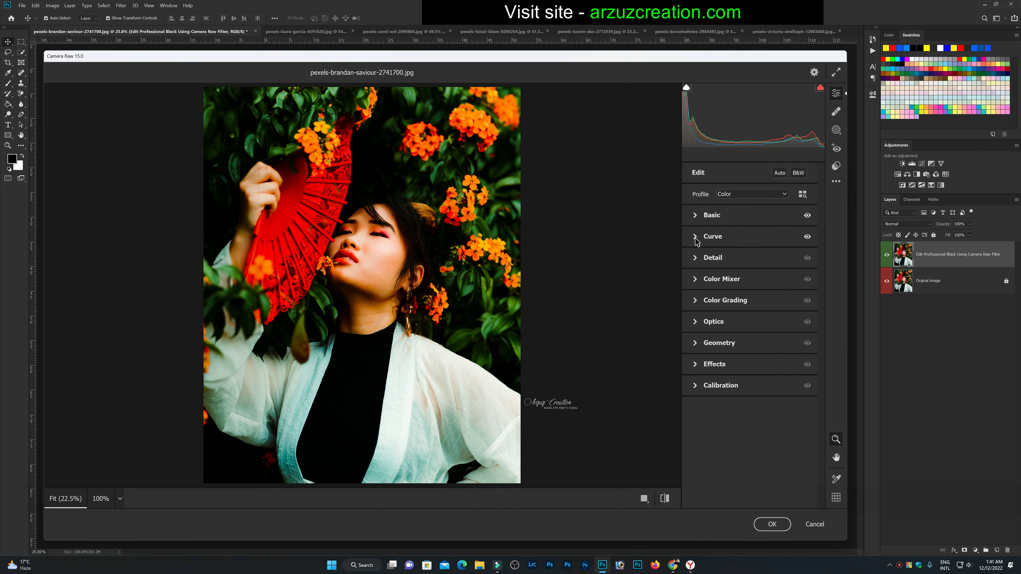
# - In the Detail panel, drag Sharpening to 25, Noise Reduction to 24, Color Noise Reduction to 32
pyautogui.click(696, 258)
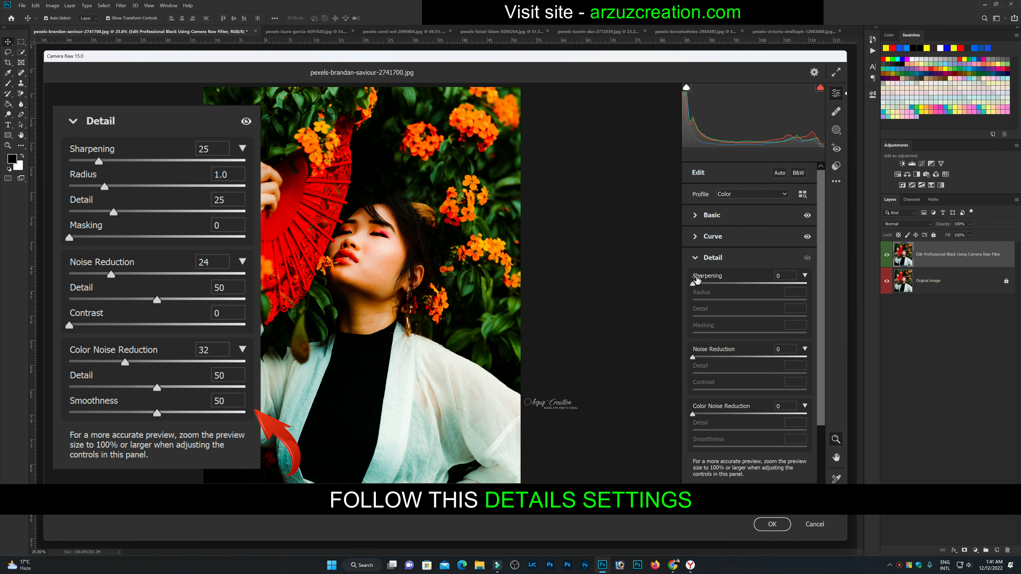
pyautogui.moveTo(693, 283); pyautogui.dragTo(713, 288)
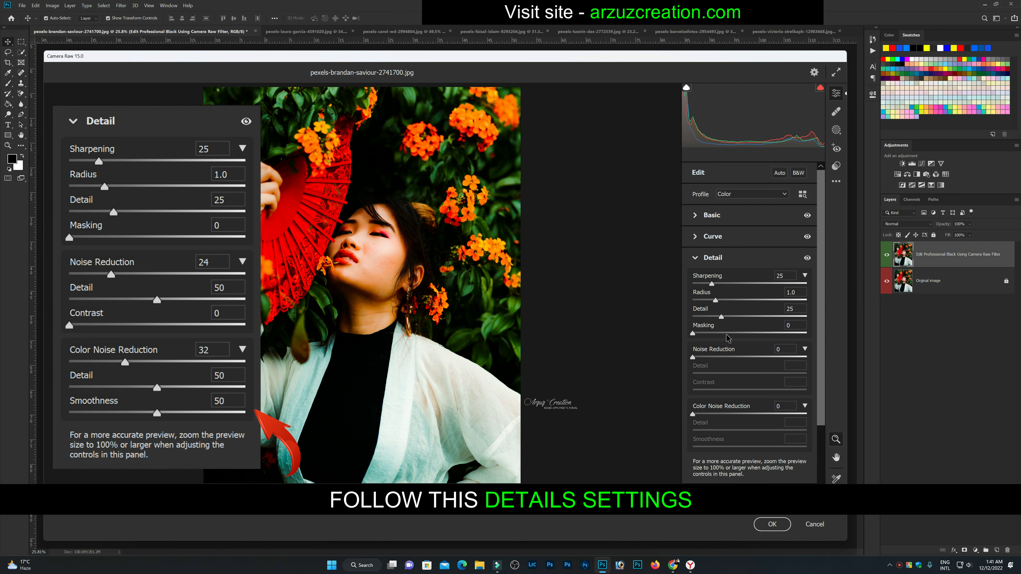
pyautogui.moveTo(693, 357); pyautogui.dragTo(719, 361)
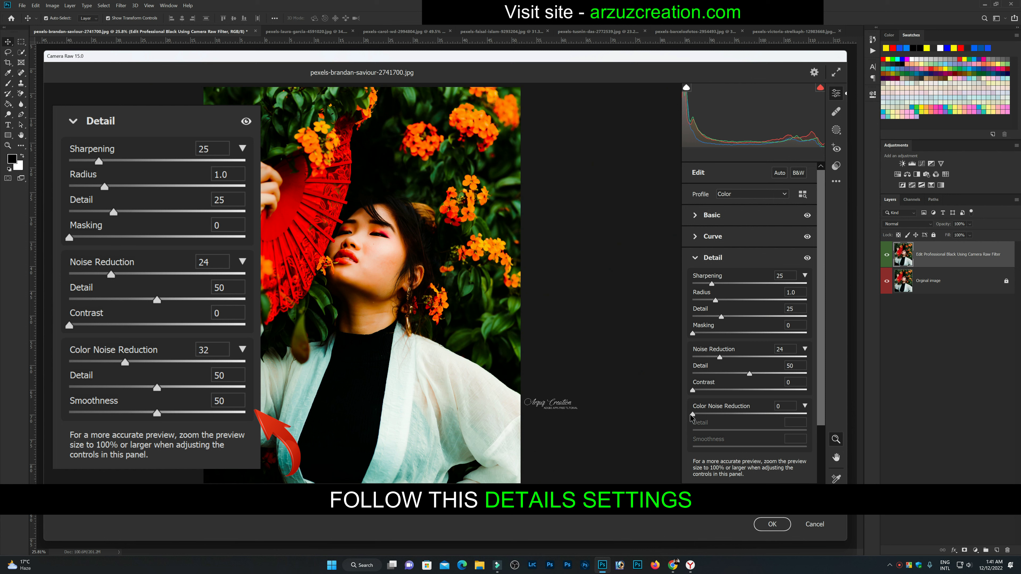
pyautogui.moveTo(693, 415); pyautogui.dragTo(731, 415)
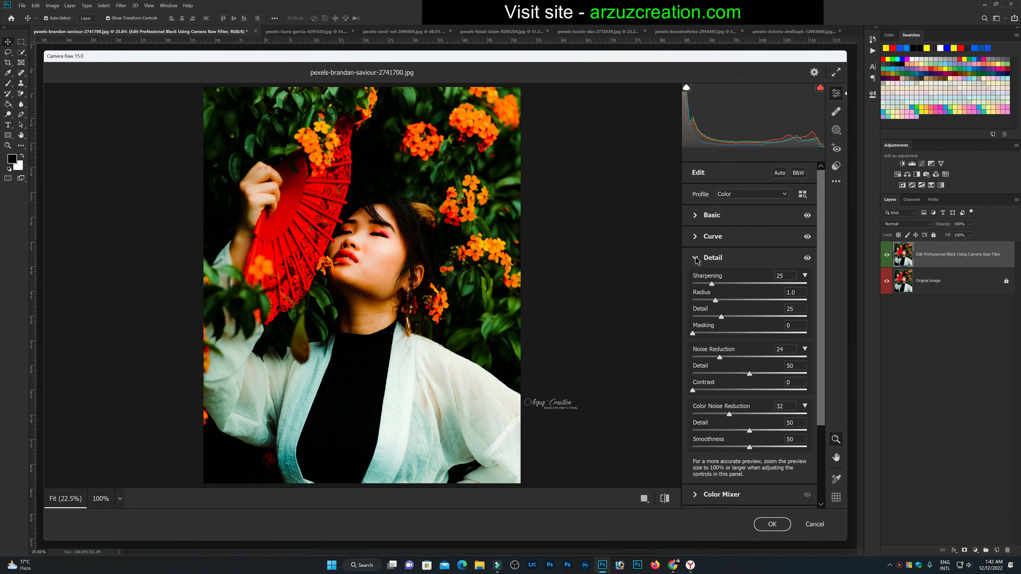
# - Open the Color Mixer's Hue settings and shift Oranges to -8
pyautogui.click(696, 258)
pyautogui.click(696, 278)
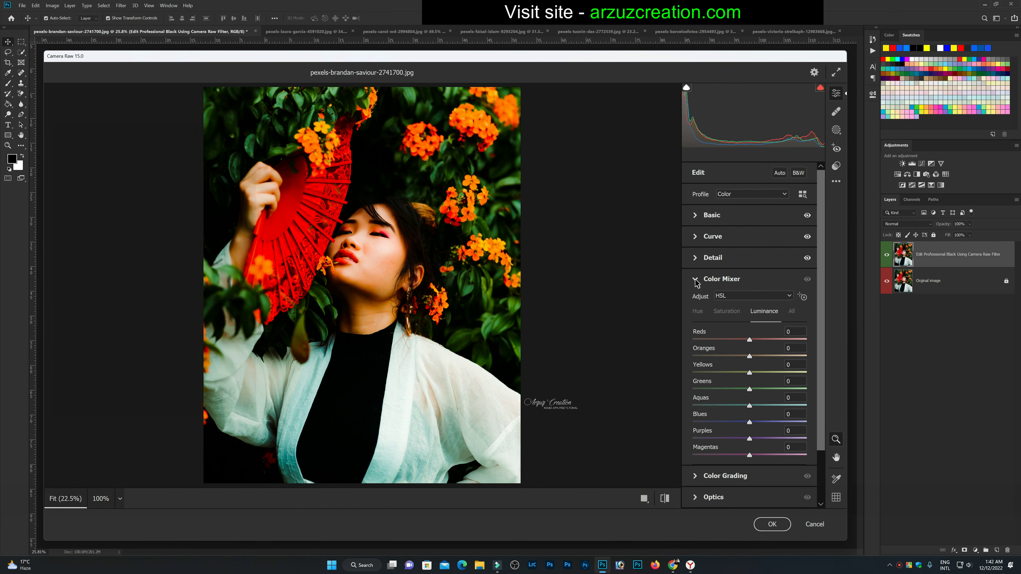
pyautogui.click(698, 318)
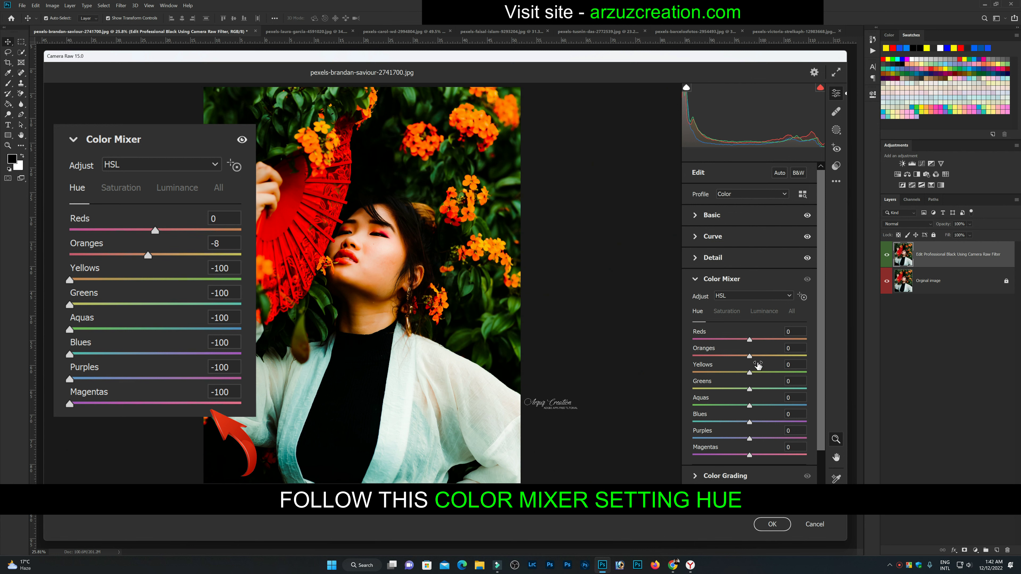
pyautogui.moveTo(747, 357); pyautogui.dragTo(745, 360)
# - Set the Yellows, Greens, Aquas, Blues, Purples and Magentas hues all to -100
pyautogui.moveTo(750, 373); pyautogui.dragTo(693, 374)
pyautogui.moveTo(749, 389); pyautogui.dragTo(695, 388)
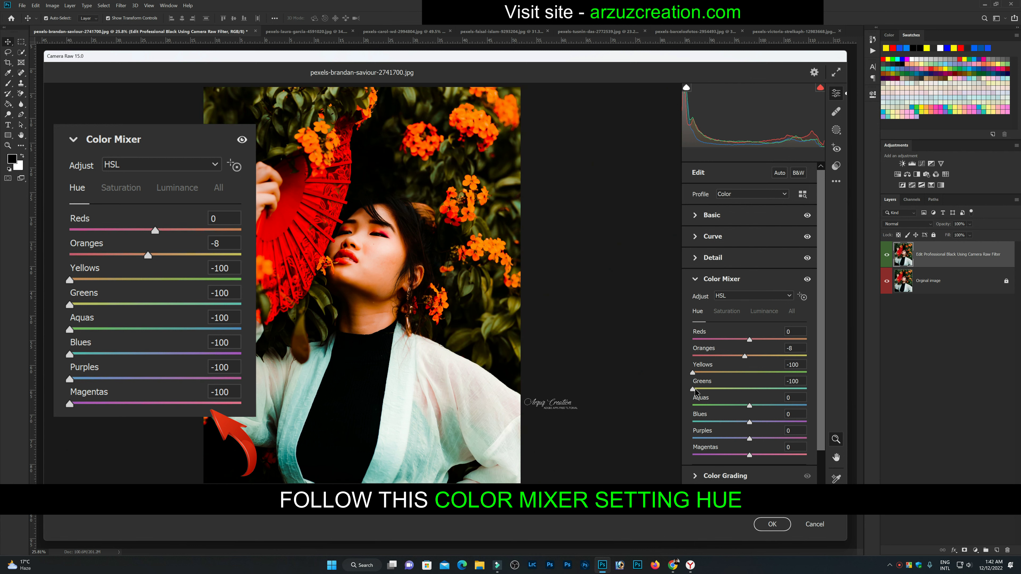
pyautogui.moveTo(750, 405); pyautogui.dragTo(693, 406)
pyautogui.moveTo(750, 422); pyautogui.dragTo(683, 417)
pyautogui.moveTo(747, 437); pyautogui.dragTo(679, 437)
pyautogui.moveTo(750, 457); pyautogui.dragTo(677, 456)
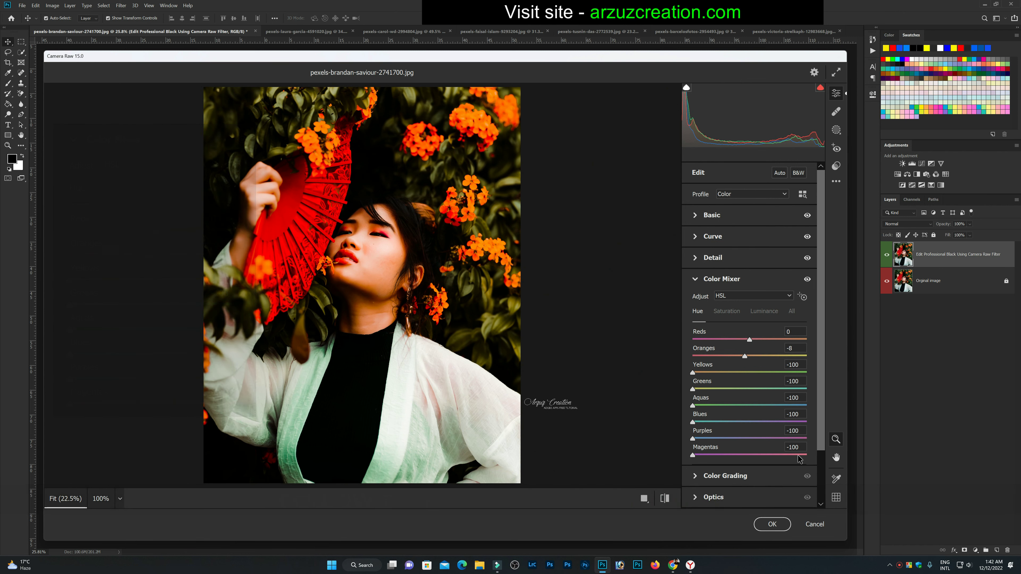
# - On the Saturation tab, lower Reds to -28 and Oranges to -36
pyautogui.click(736, 316)
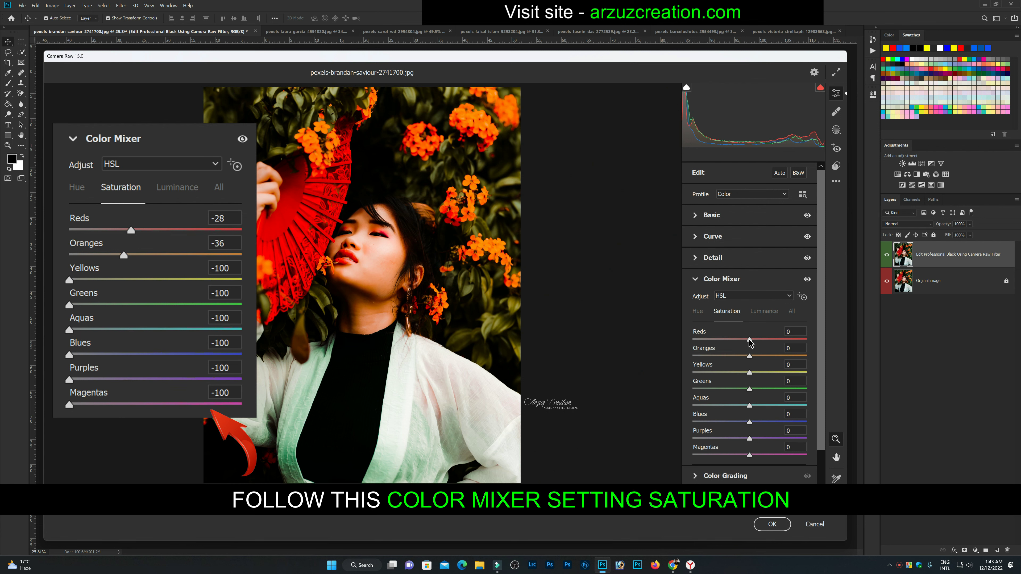
pyautogui.moveTo(749, 342); pyautogui.dragTo(734, 341)
pyautogui.moveTo(749, 356); pyautogui.dragTo(730, 356)
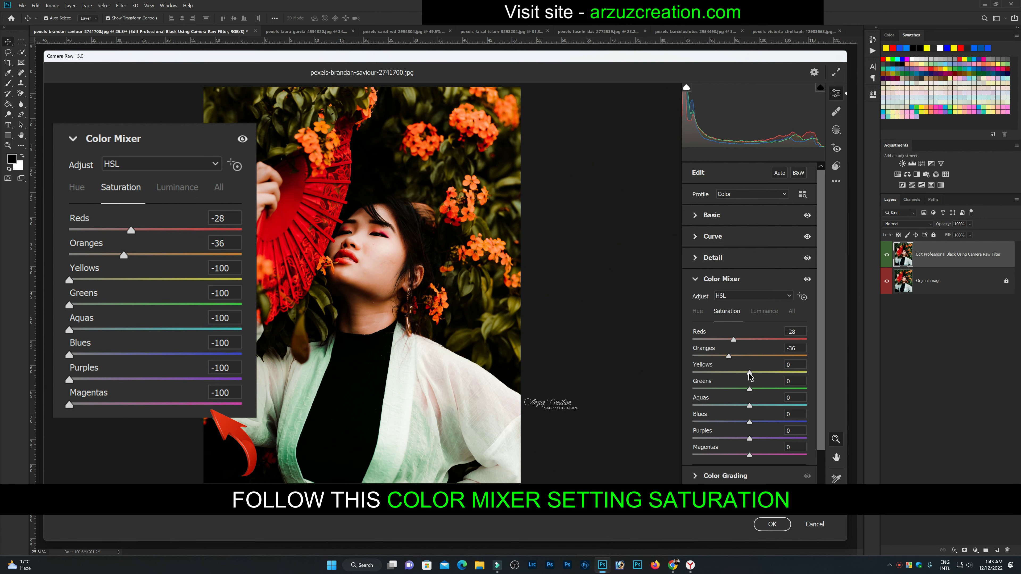
# - Fully desaturate Yellows, Greens, Aquas, Blues, Purples and Magentas to -100
pyautogui.moveTo(749, 374); pyautogui.dragTo(679, 376)
pyautogui.moveTo(750, 389); pyautogui.dragTo(686, 389)
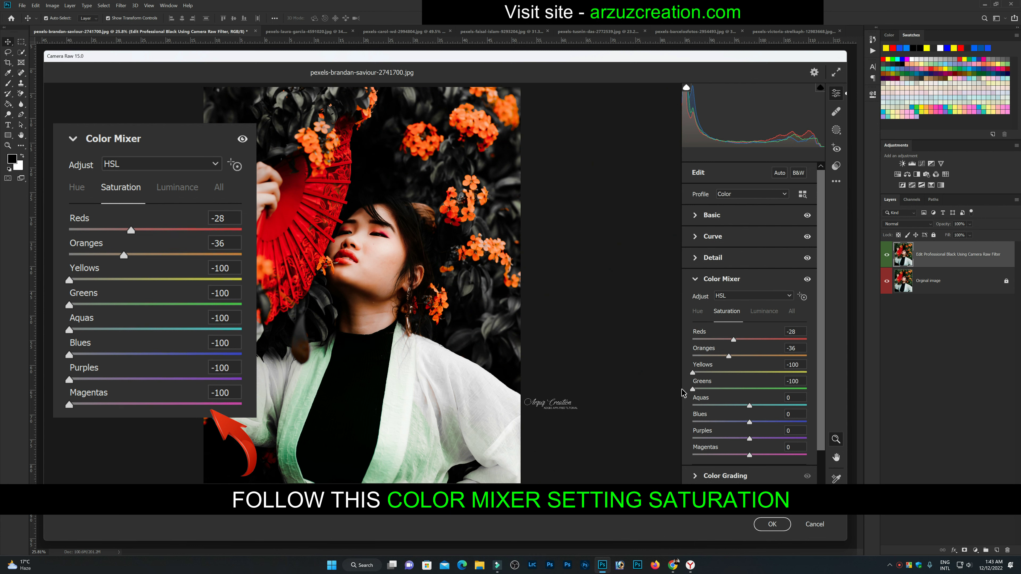
pyautogui.moveTo(750, 406); pyautogui.dragTo(678, 407)
pyautogui.moveTo(750, 423); pyautogui.dragTo(684, 422)
pyautogui.moveTo(749, 438); pyautogui.dragTo(676, 438)
pyautogui.moveTo(749, 458); pyautogui.dragTo(668, 453)
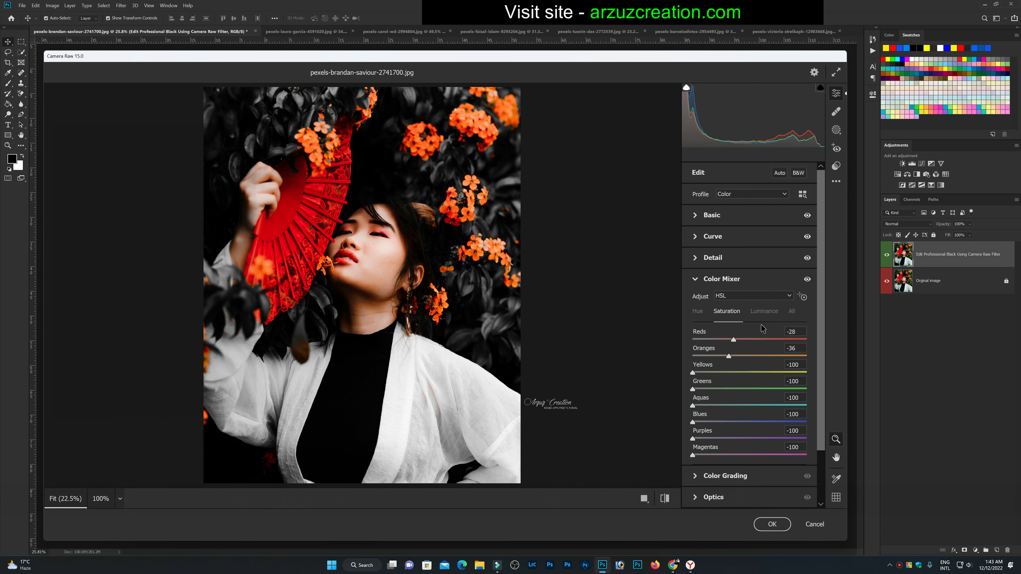
# - On the Luminance tab, set Oranges +16, Yellows +10 and Greens -24
pyautogui.click(764, 311)
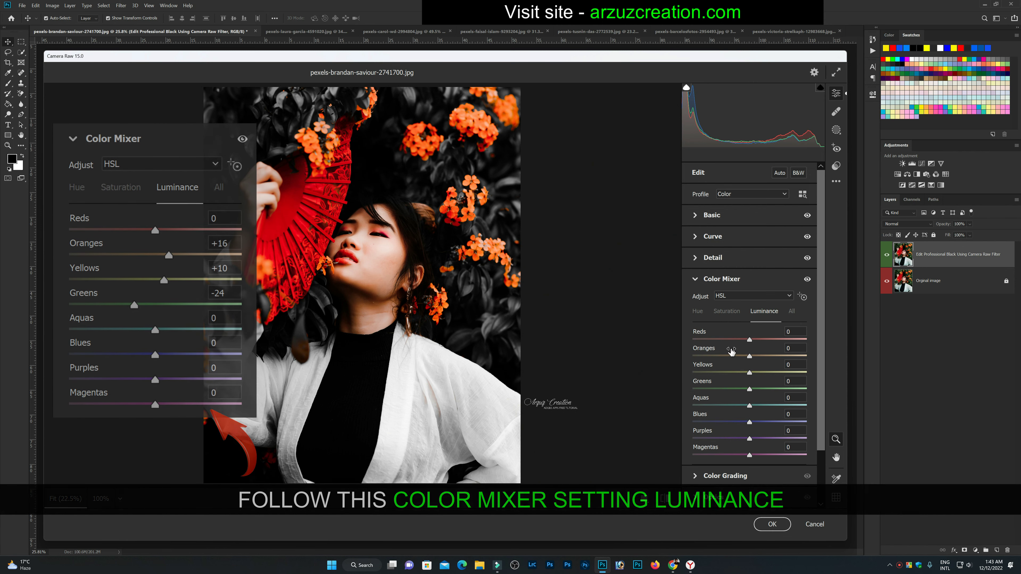
pyautogui.moveTo(731, 351); pyautogui.dragTo(734, 353)
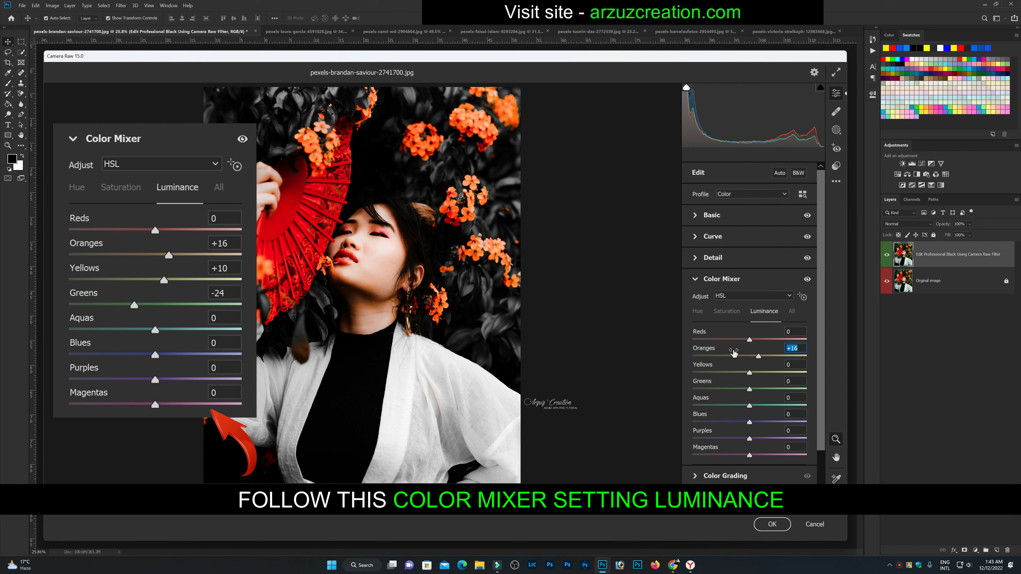
pyautogui.click(732, 369)
pyautogui.moveTo(732, 370); pyautogui.dragTo(737, 370)
pyautogui.click(805, 364)
pyautogui.moveTo(749, 386); pyautogui.dragTo(736, 385)
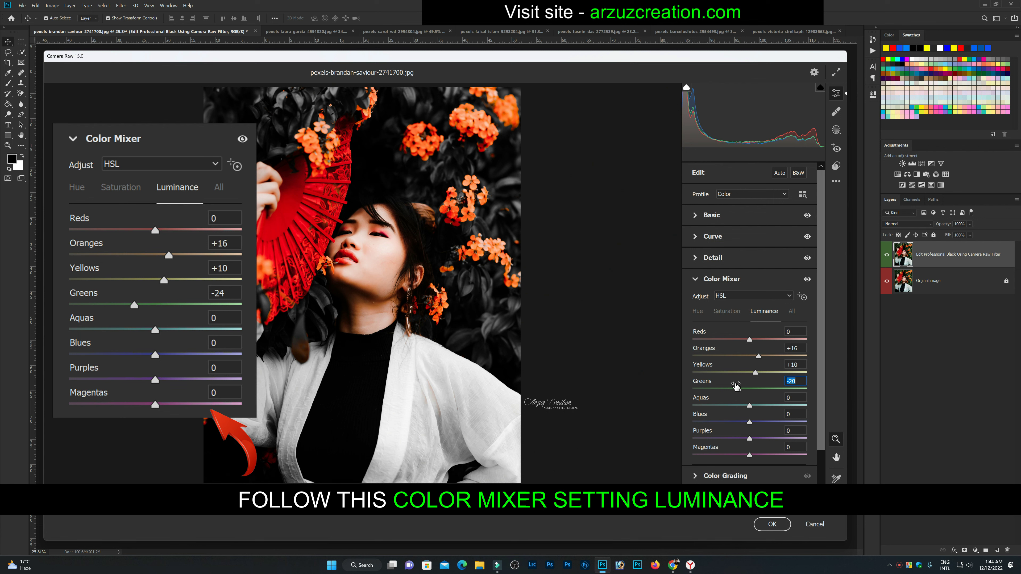
pyautogui.click(802, 380)
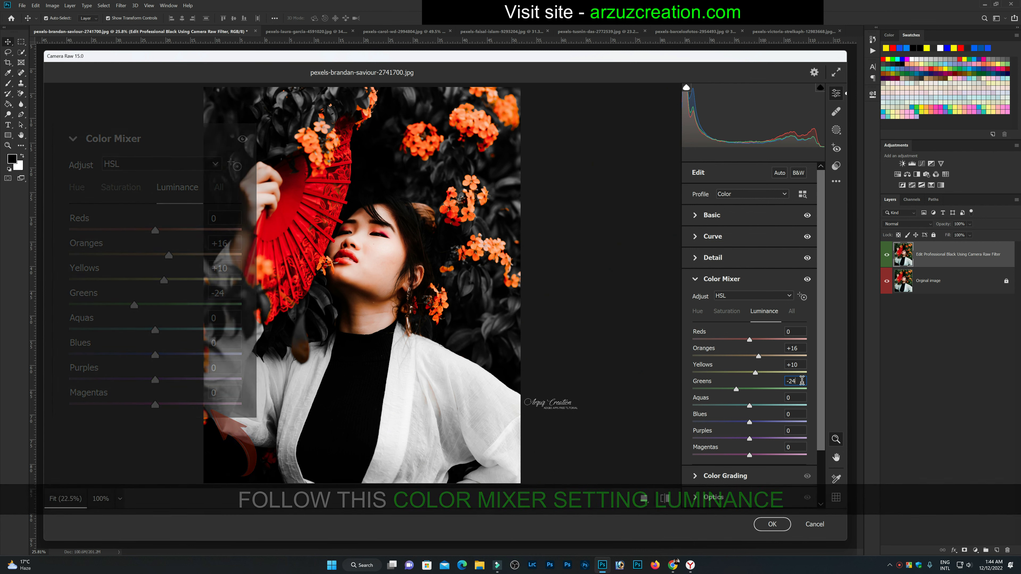
# - Review the Saturation and Hue values, then collapse the Color Mixer
pyautogui.click(736, 316)
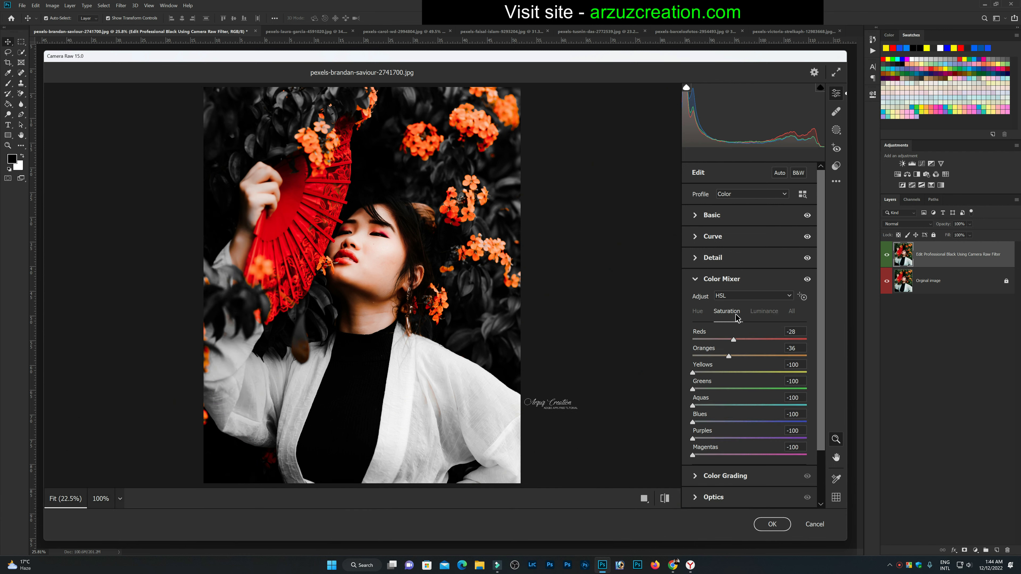
pyautogui.click(698, 312)
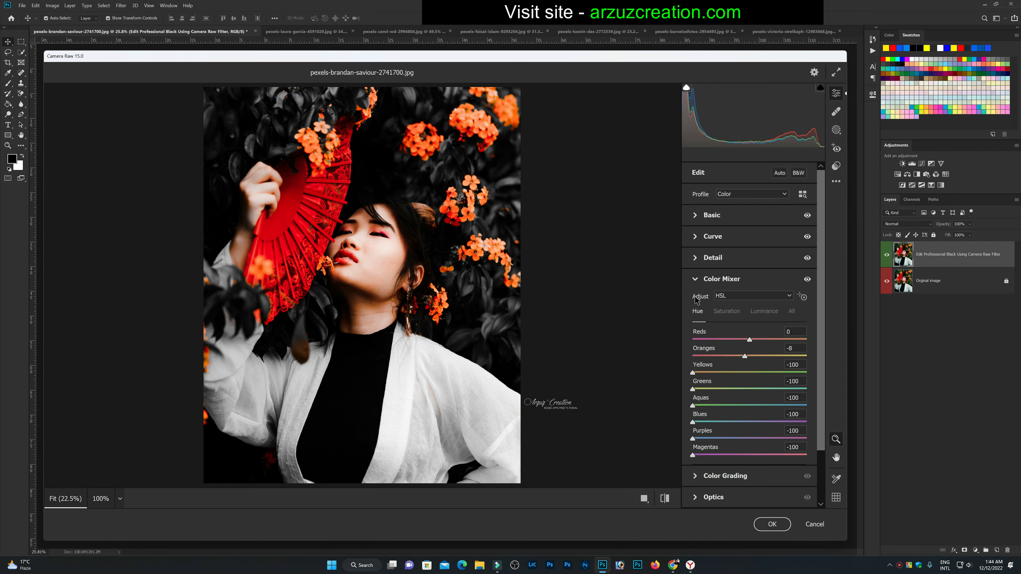
pyautogui.click(695, 280)
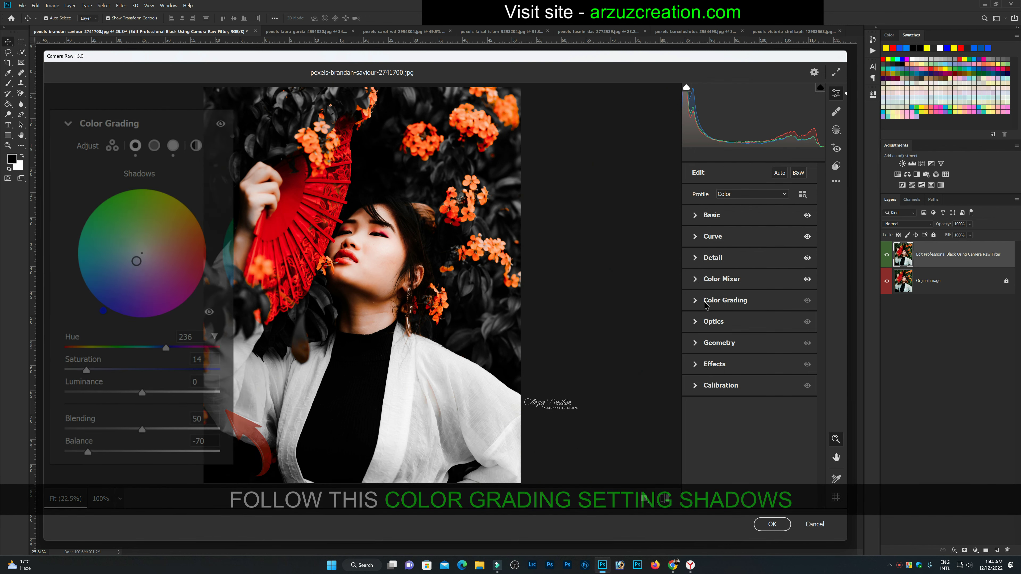
pyautogui.moveTo(725, 475)
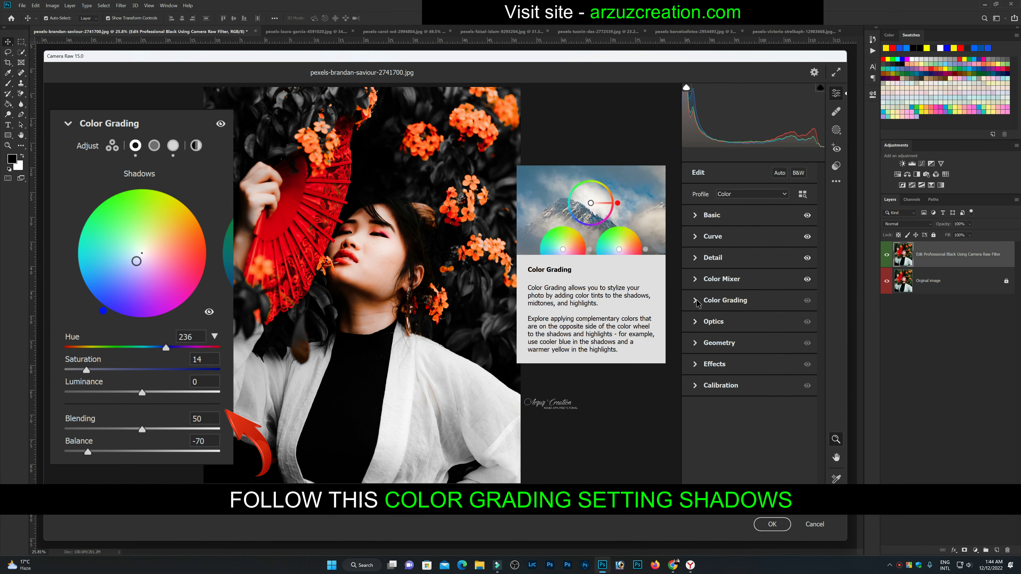
# - In Color Grading, give the Shadows wheel Hue 236 and Saturation 14, with Balance -70
pyautogui.click(696, 301)
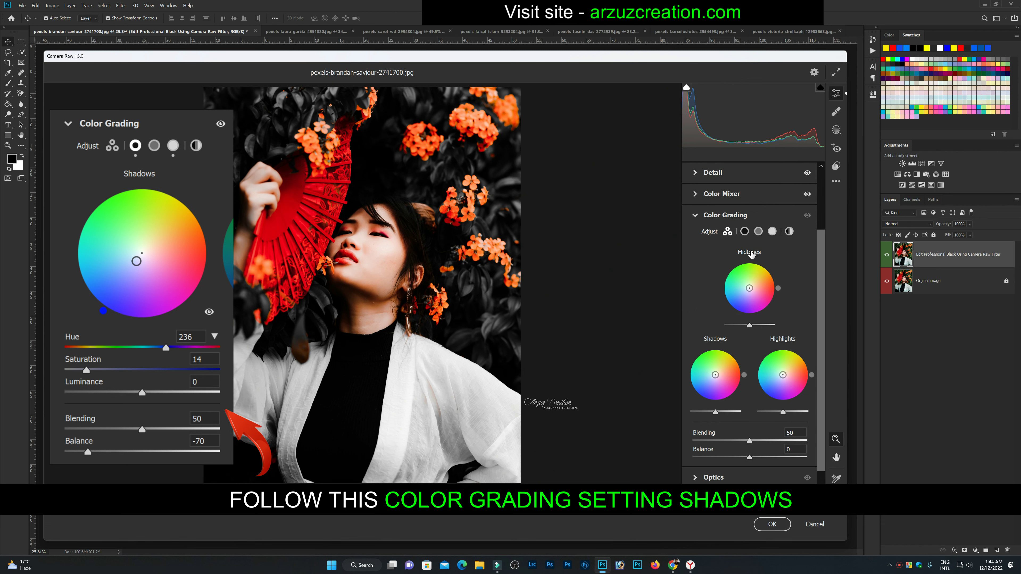
pyautogui.click(744, 232)
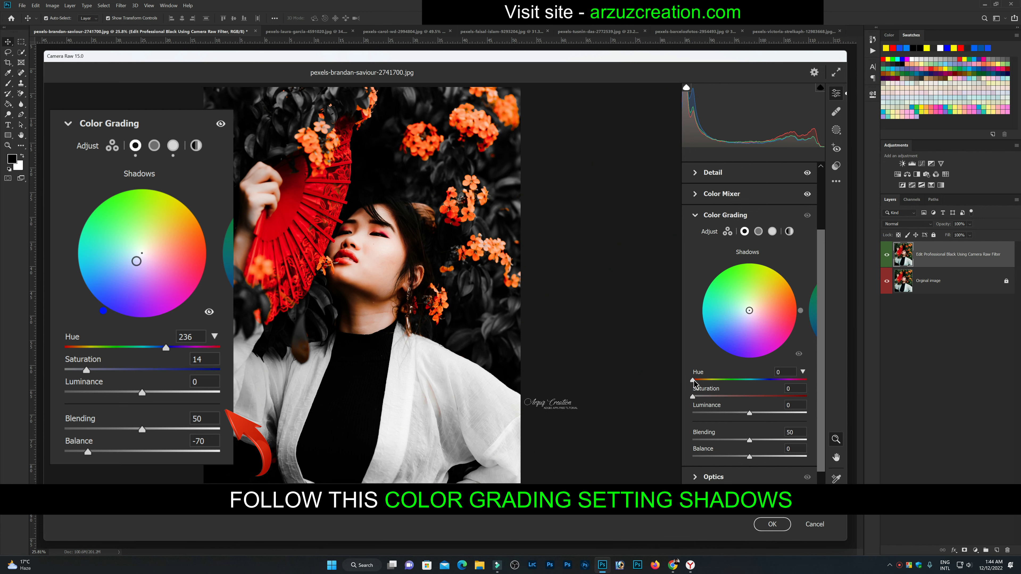
pyautogui.moveTo(694, 381); pyautogui.dragTo(768, 381)
pyautogui.moveTo(693, 397); pyautogui.dragTo(708, 399)
pyautogui.moveTo(749, 457); pyautogui.dragTo(710, 458)
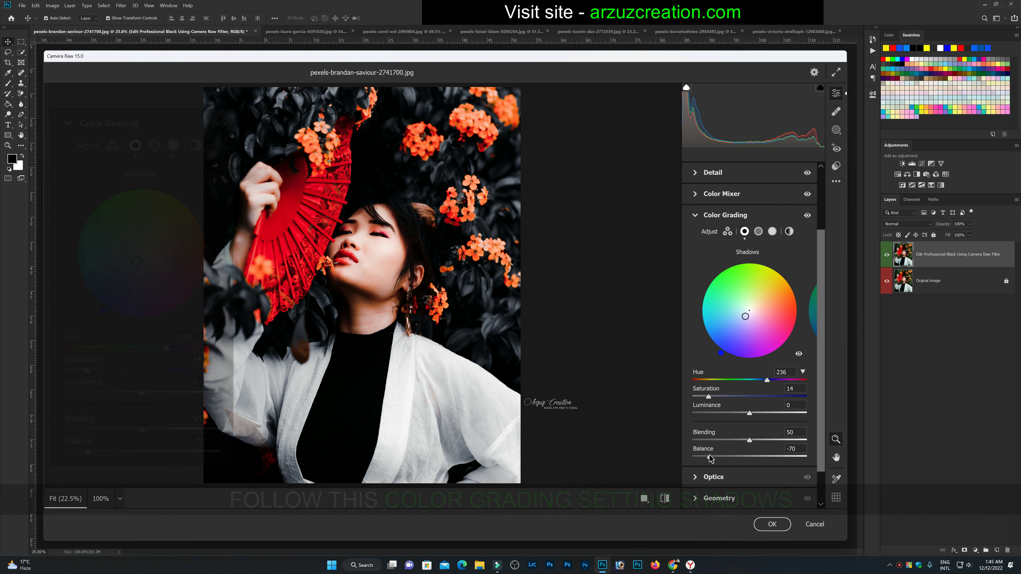
# - Set the Highlights wheel to Hue 90 and Saturation 10, then collapse Color Grading
pyautogui.click(771, 232)
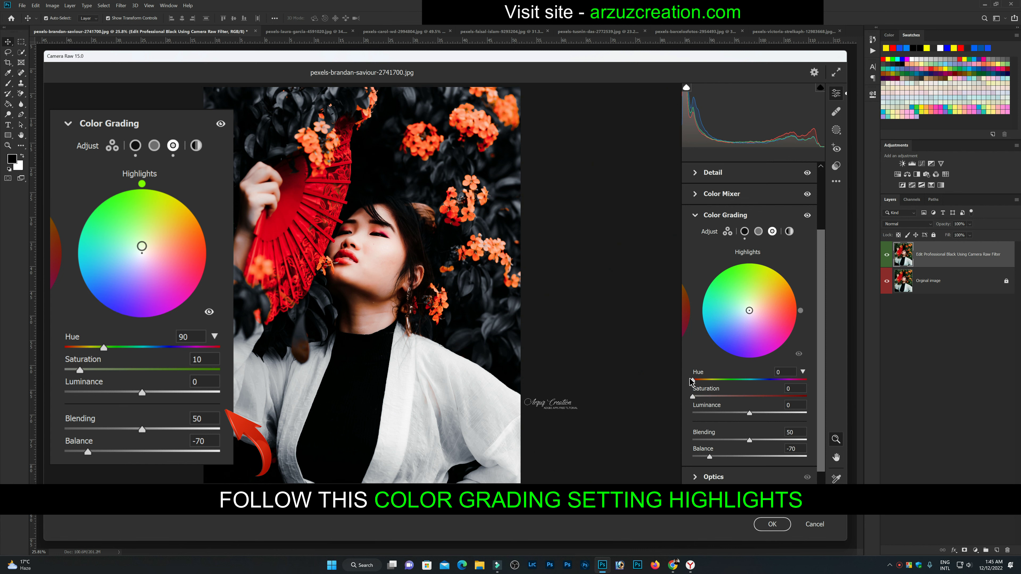
pyautogui.moveTo(692, 380); pyautogui.dragTo(723, 384)
pyautogui.moveTo(780, 372); pyautogui.dragTo(789, 372)
pyautogui.moveTo(693, 396); pyautogui.dragTo(705, 402)
pyautogui.click(800, 432)
pyautogui.press('Tab')
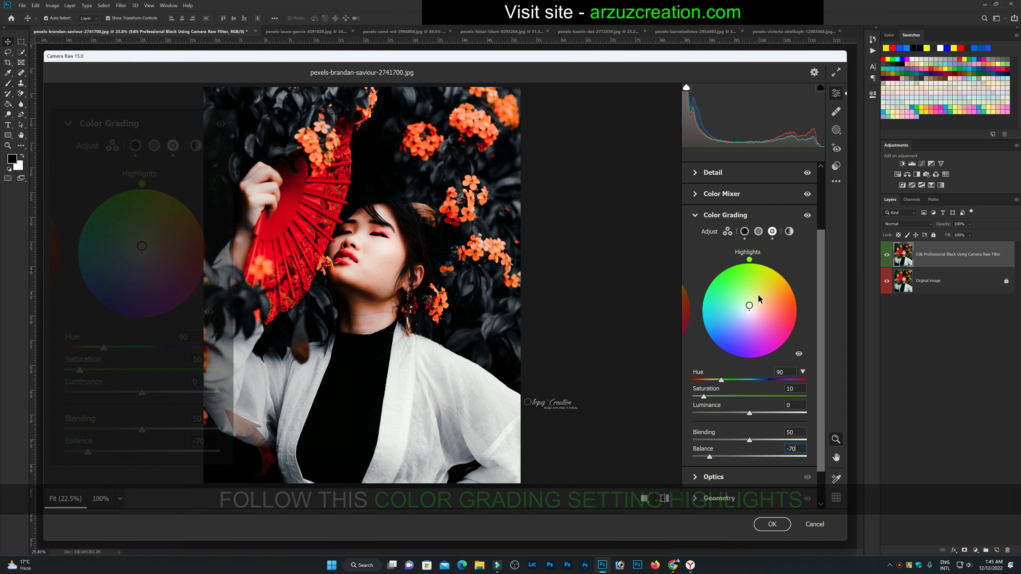
pyautogui.click(696, 217)
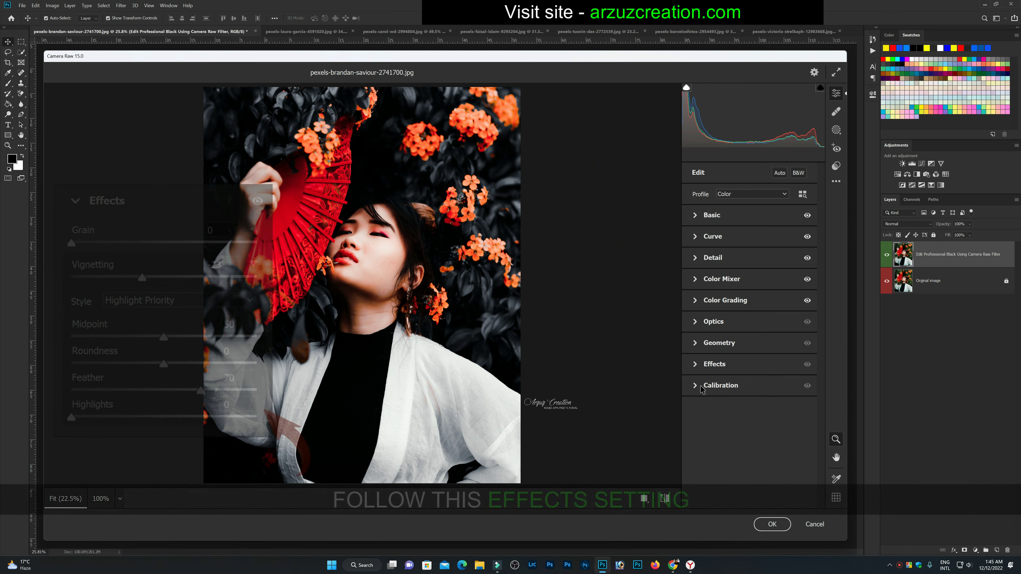
# - Add a -23 vignette with Feather 70 and switch to the Before/After Left/Right view
pyautogui.click(696, 365)
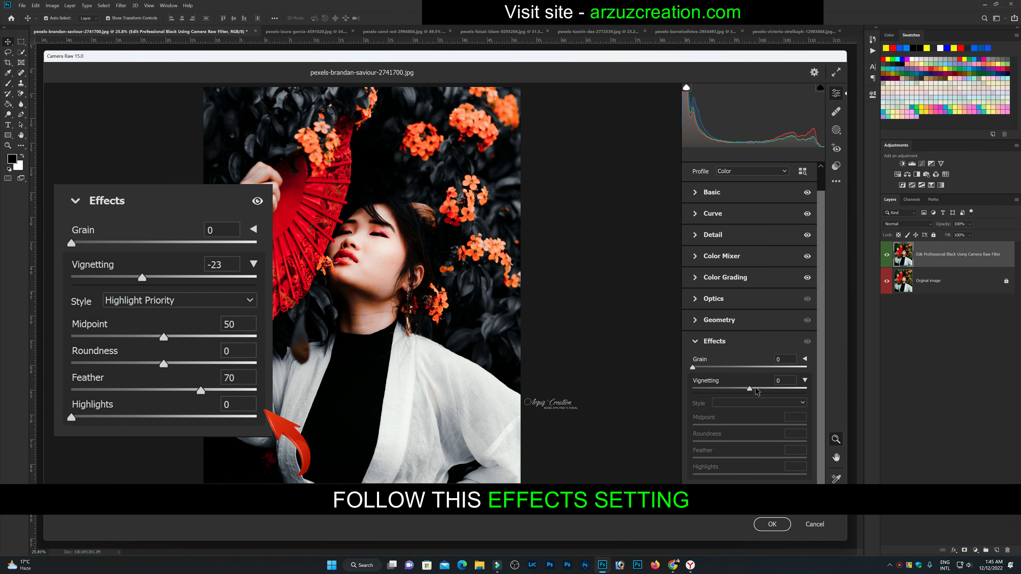
pyautogui.moveTo(749, 390); pyautogui.dragTo(735, 390)
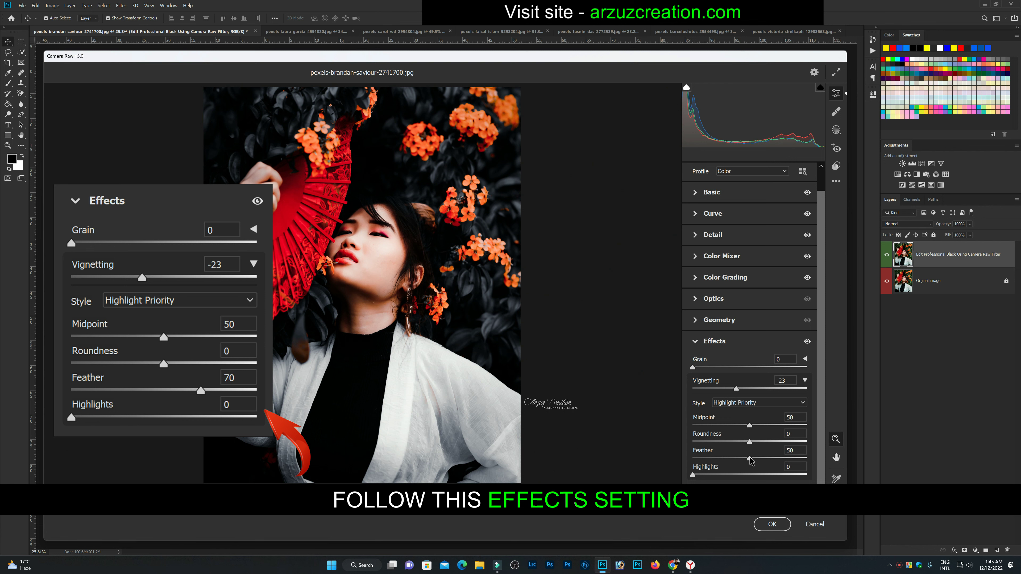
pyautogui.moveTo(751, 458); pyautogui.dragTo(772, 461)
pyautogui.moveTo(773, 462); pyautogui.dragTo(774, 462)
pyautogui.click(698, 341)
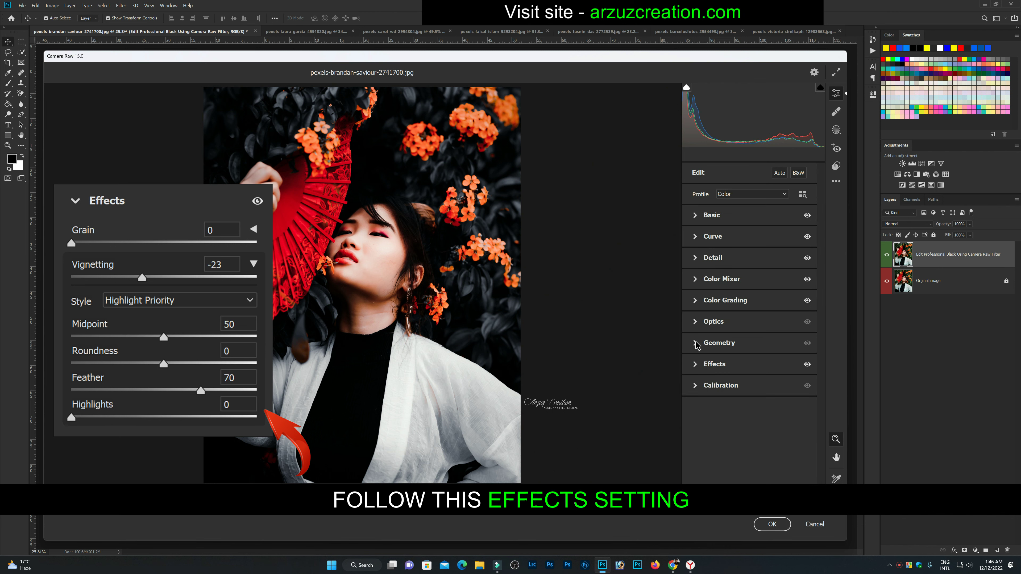
pyautogui.click(654, 508)
pyautogui.click(691, 504)
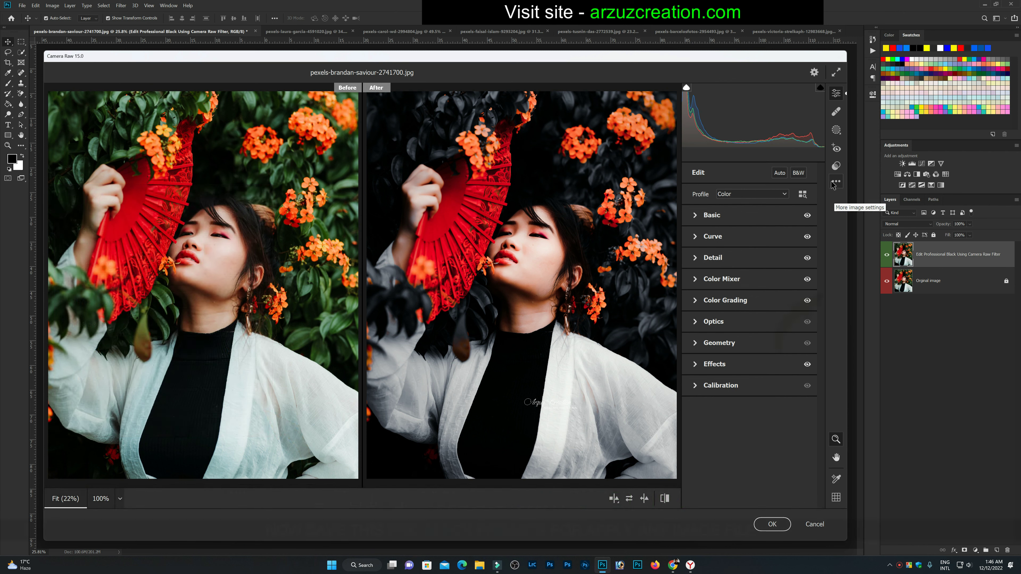
# - Open Save Settings from Camera Raw's extra options menu and confirm the chosen settings
pyautogui.click(837, 184)
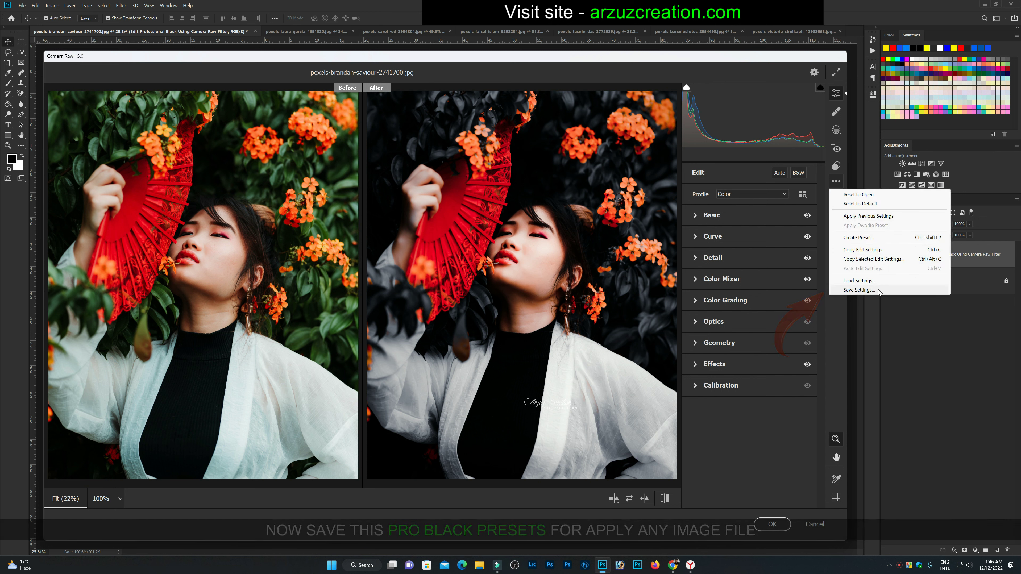
pyautogui.click(888, 291)
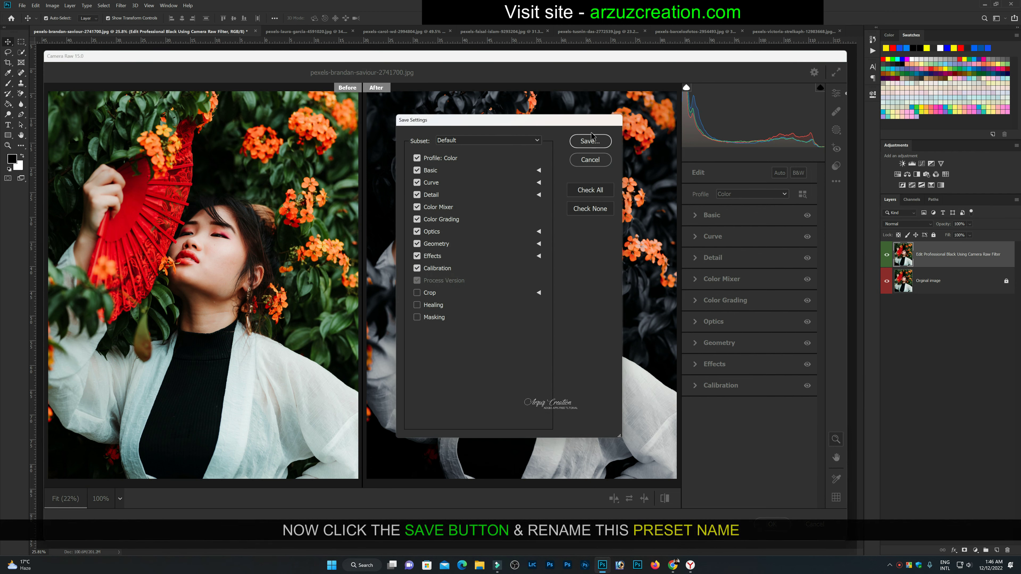
pyautogui.click(587, 142)
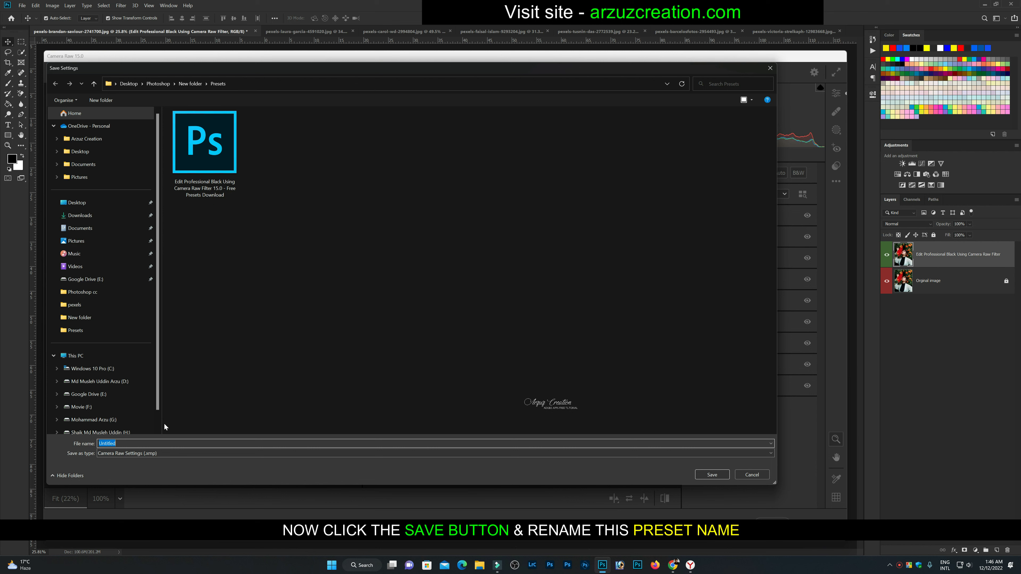
# - Name the preset file Pro-Blcak-Edit-Presets-2022 and save it in the Presets folder
pyautogui.write('Pro-Blcak-Edit-Presets-2022')
pyautogui.moveTo(159, 443); pyautogui.dragTo(100, 443)
pyautogui.click(239, 312)
pyautogui.moveTo(385, 78); pyautogui.dragTo(413, 105)
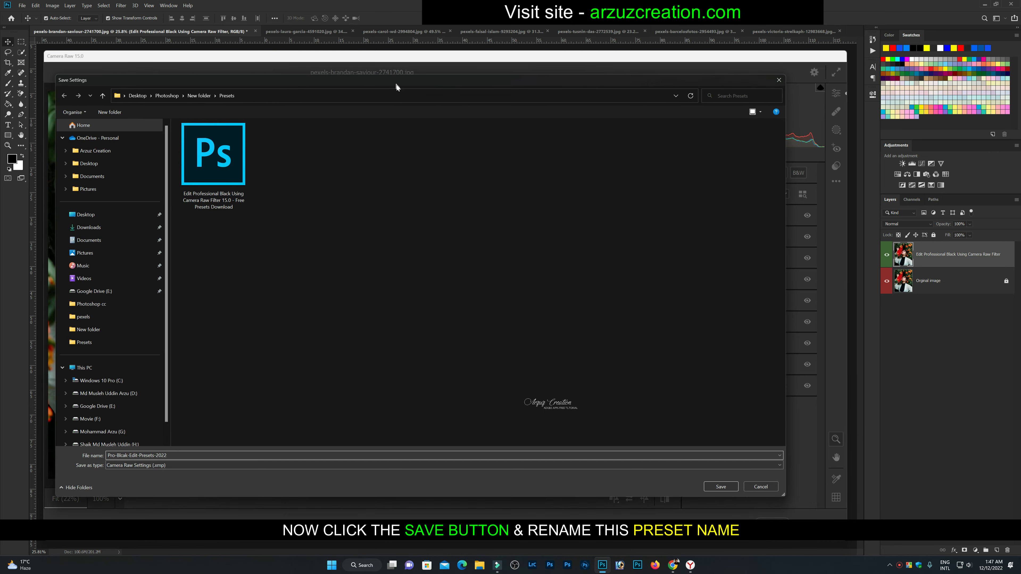
pyautogui.moveTo(184, 474); pyautogui.dragTo(123, 474)
pyautogui.click(183, 474)
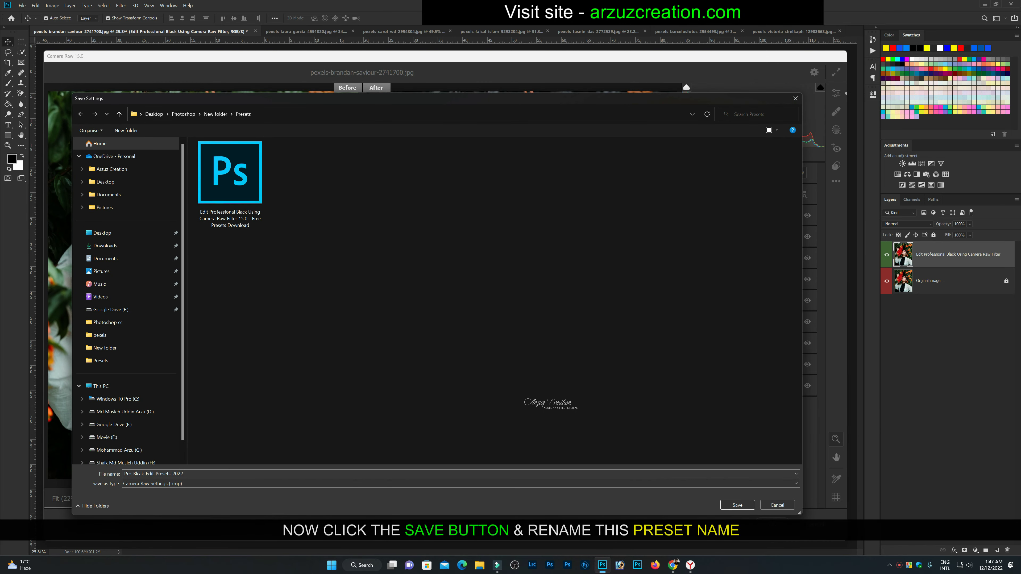
pyautogui.click(732, 506)
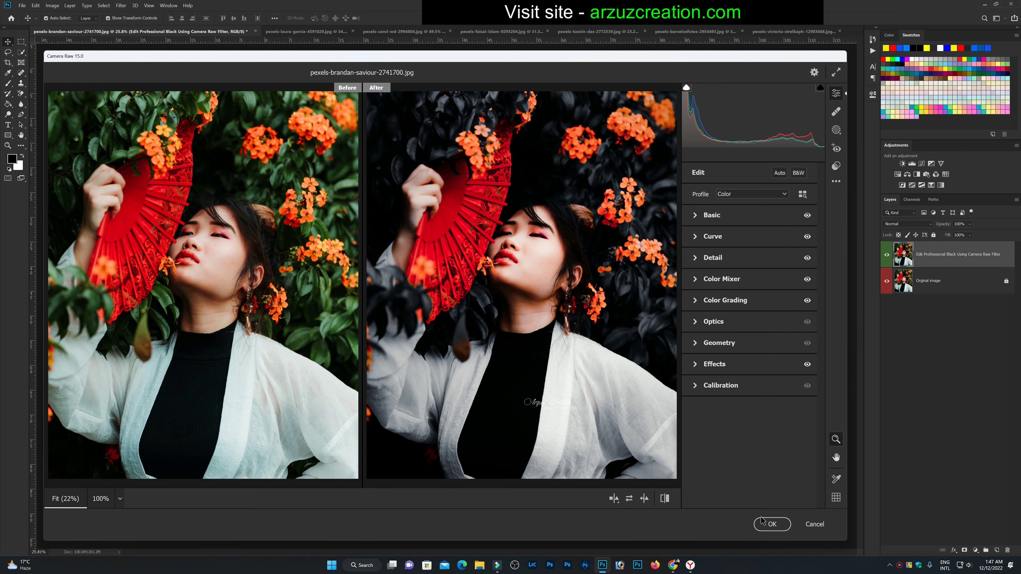
# - Apply the Camera Raw edit, compare it via the layer eye toggle, and lock the edited layer
pyautogui.click(772, 524)
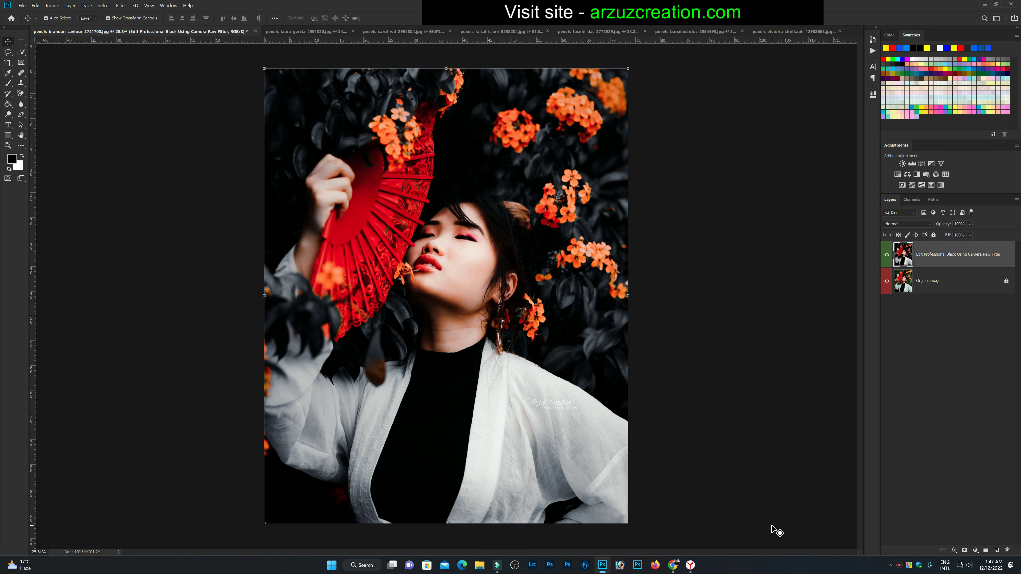
pyautogui.click(887, 256)
pyautogui.click(887, 256)
pyautogui.click(887, 256)
pyautogui.click(887, 256)
pyautogui.click(934, 235)
pyautogui.click(942, 331)
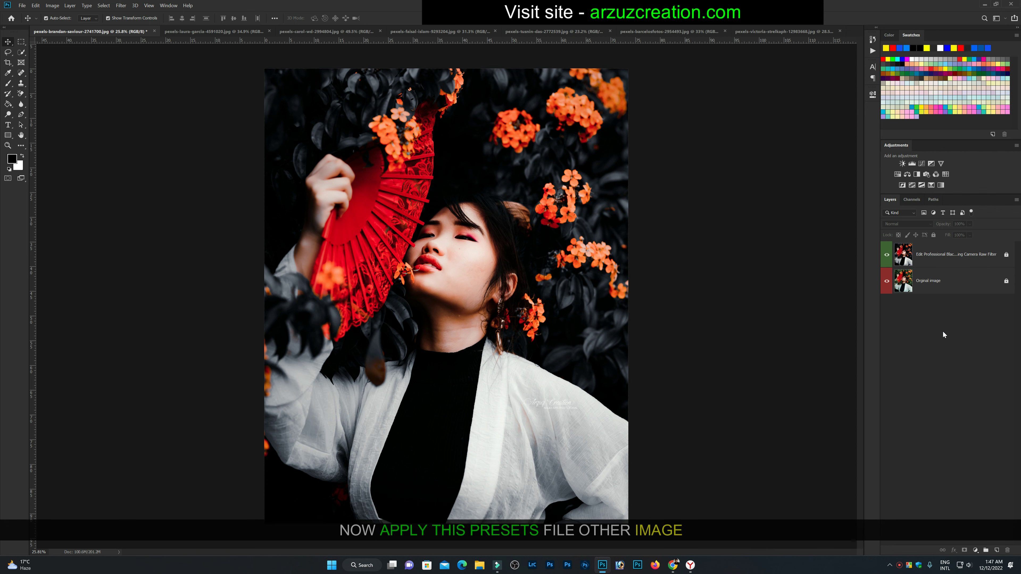
# - On the red-dress photo, open the top layer in Camera Raw Filter with before/after view
pyautogui.click(212, 31)
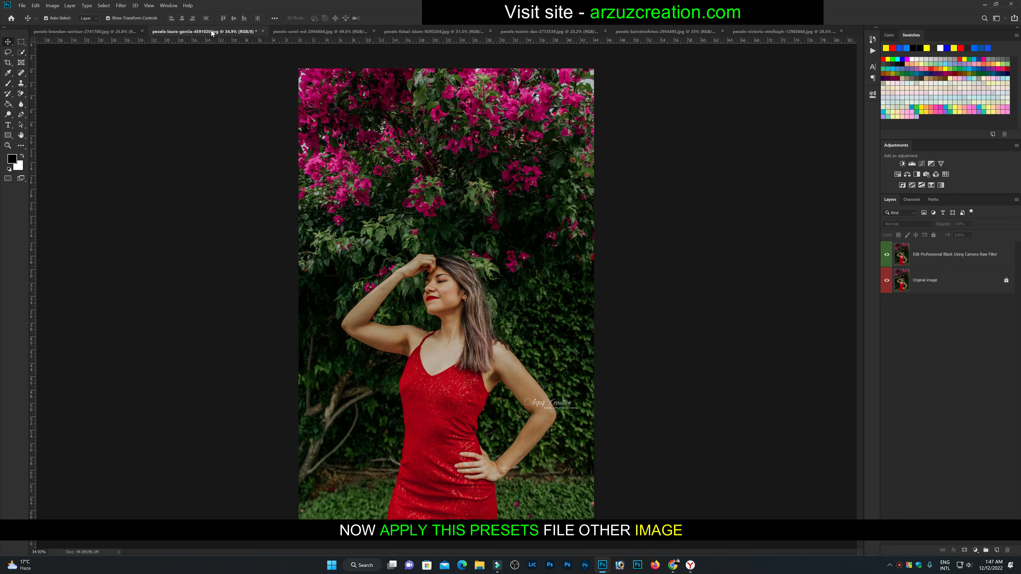
pyautogui.click(951, 260)
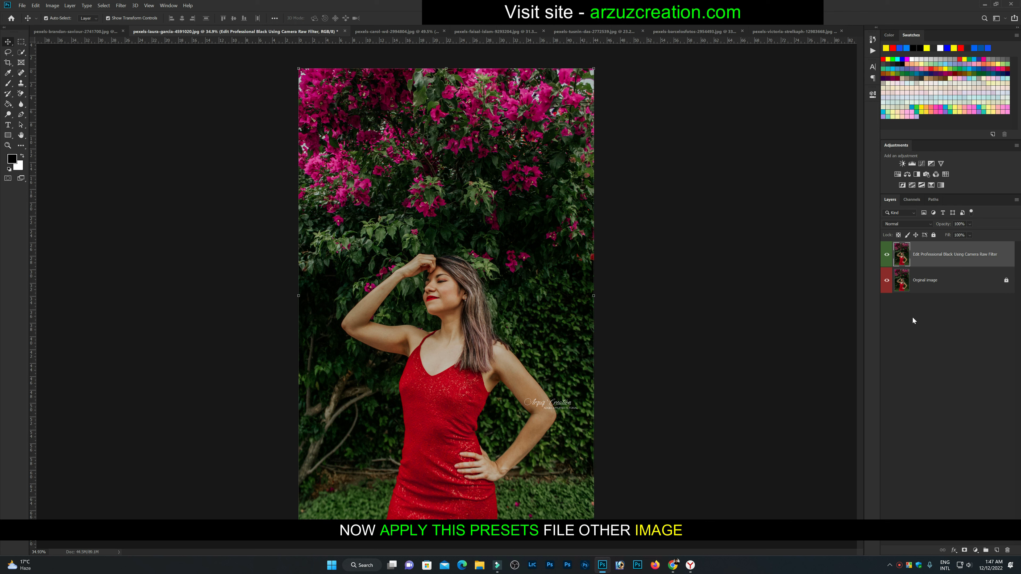
pyautogui.click(120, 6)
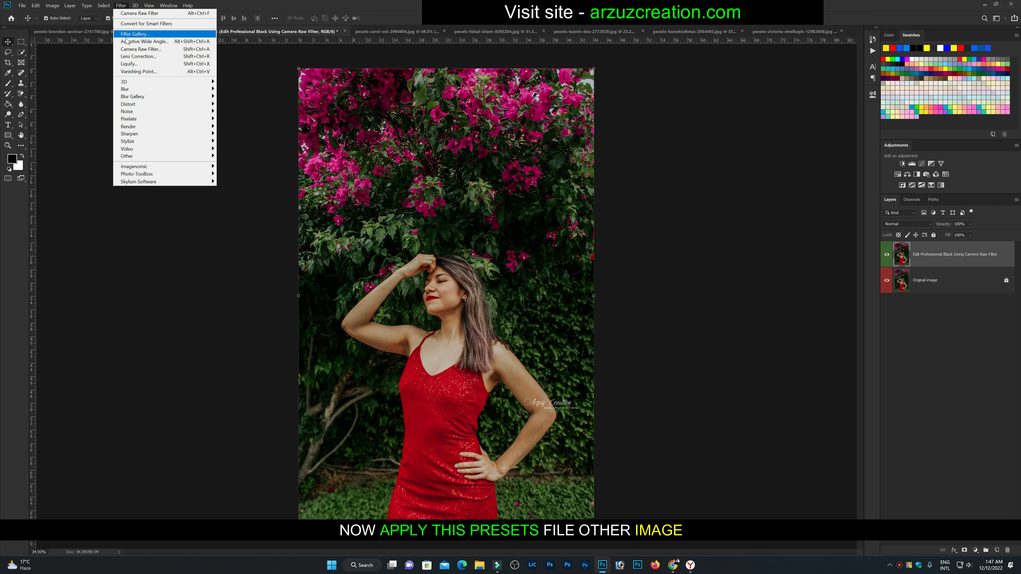
pyautogui.click(174, 51)
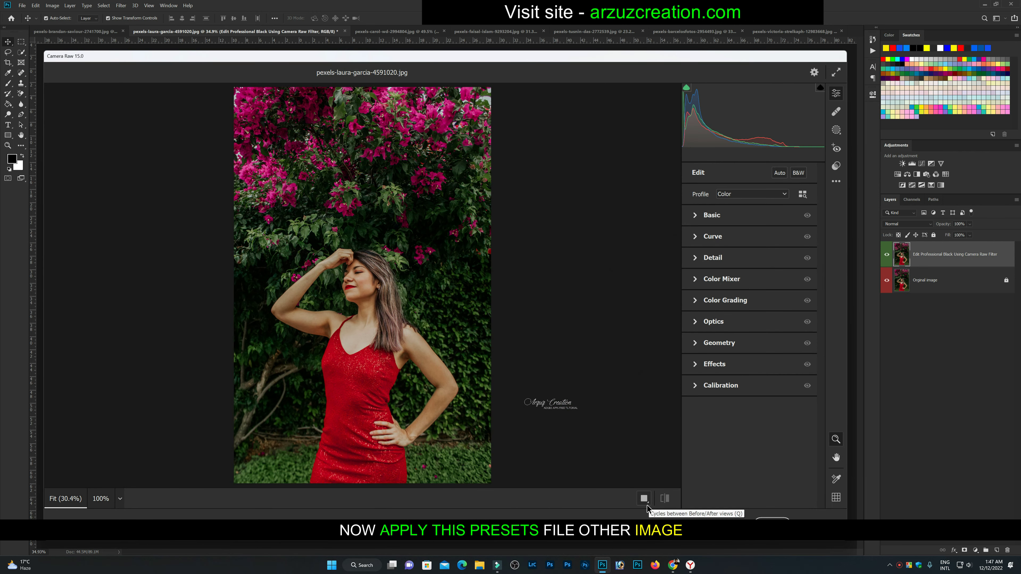
pyautogui.click(665, 499)
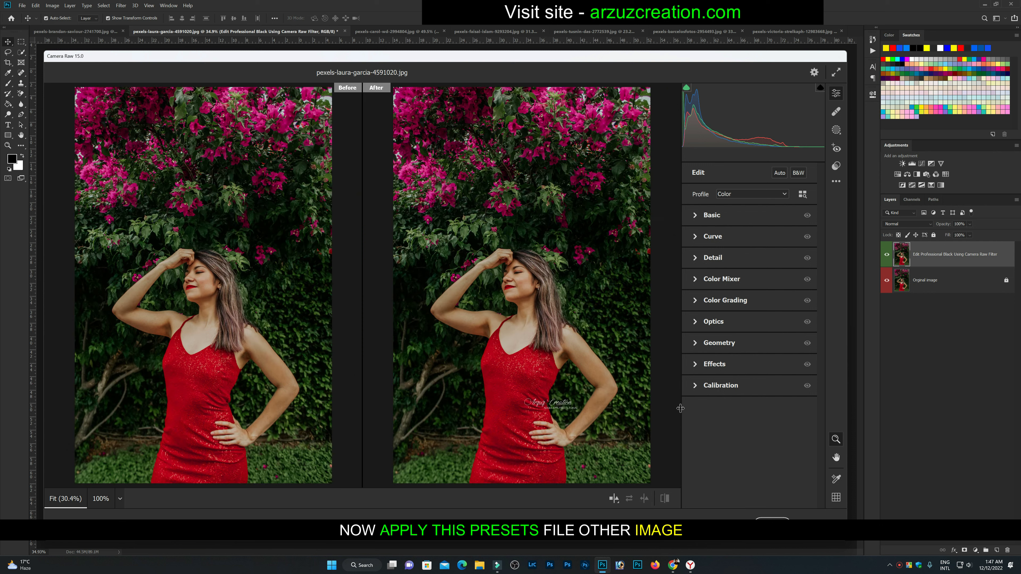
# - Load the Pro-Blcak-Edit-Presets-2022 settings file and apply it to the photo
pyautogui.click(835, 185)
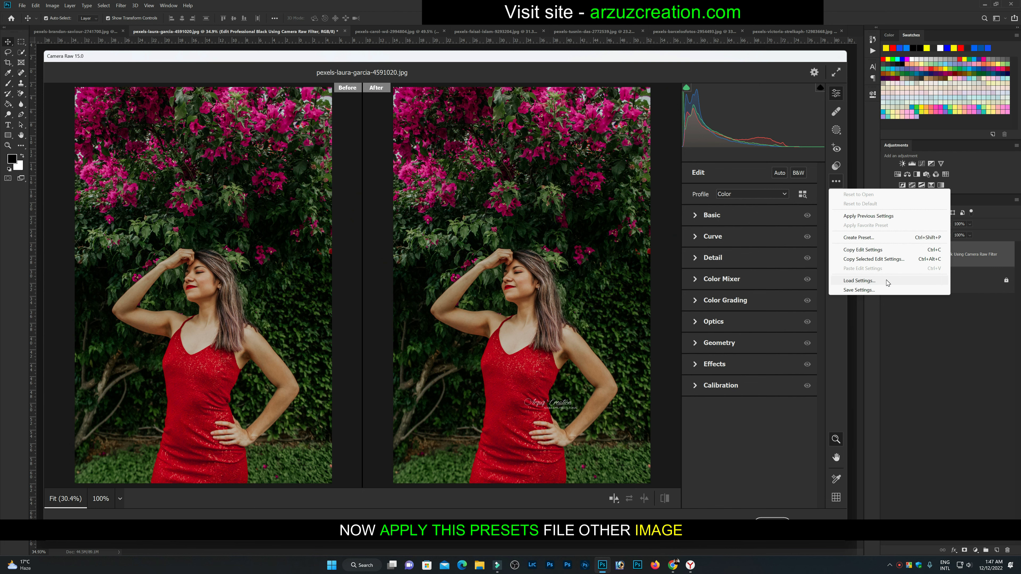
pyautogui.click(860, 281)
pyautogui.moveTo(596, 73); pyautogui.dragTo(600, 90)
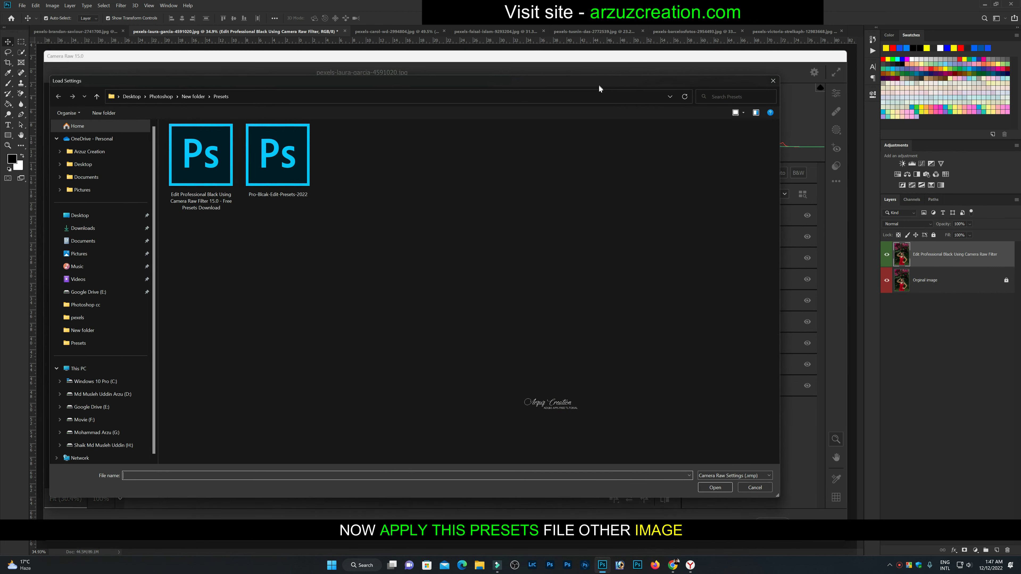
pyautogui.click(284, 177)
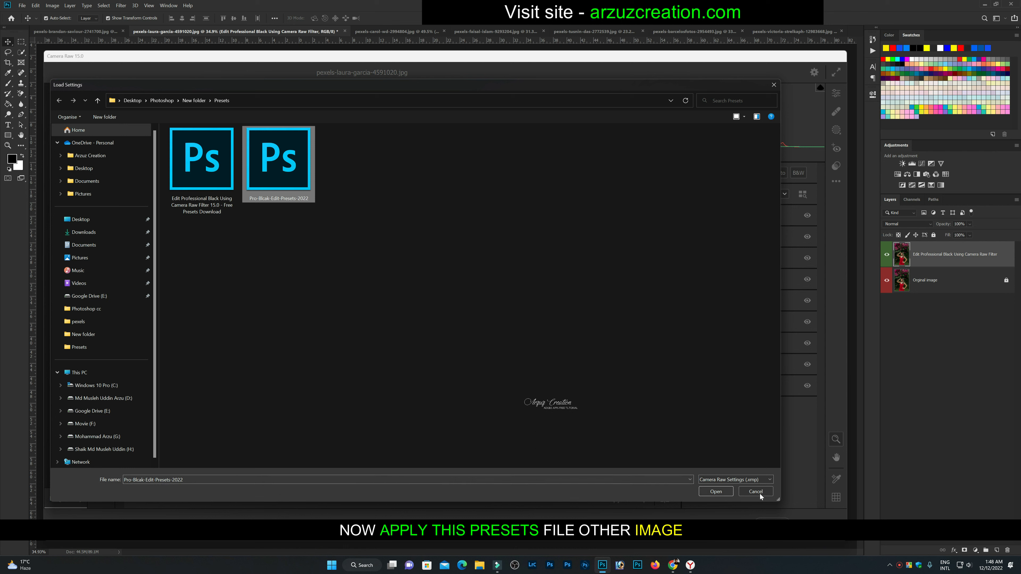
pyautogui.click(716, 492)
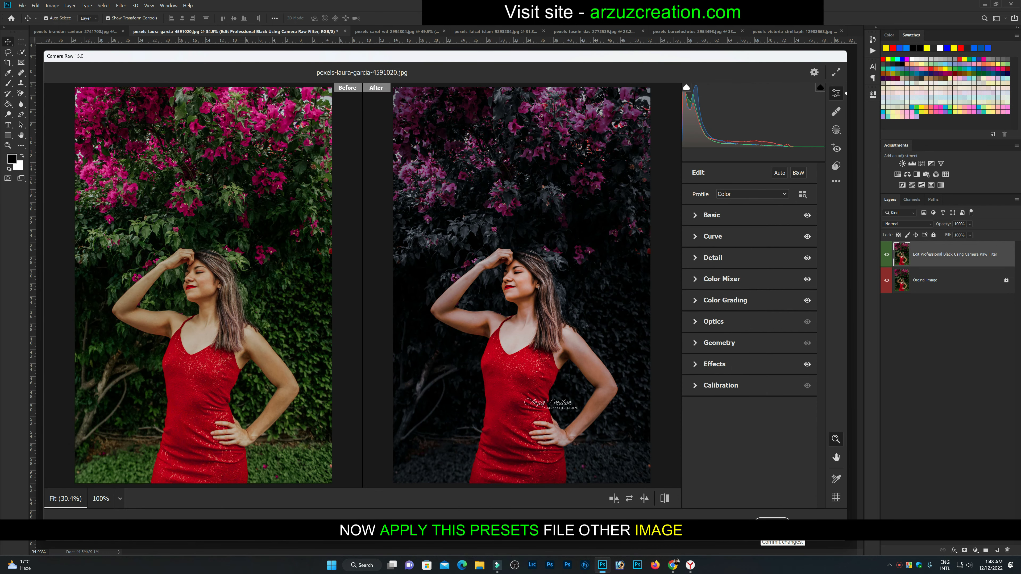
pyautogui.click(773, 523)
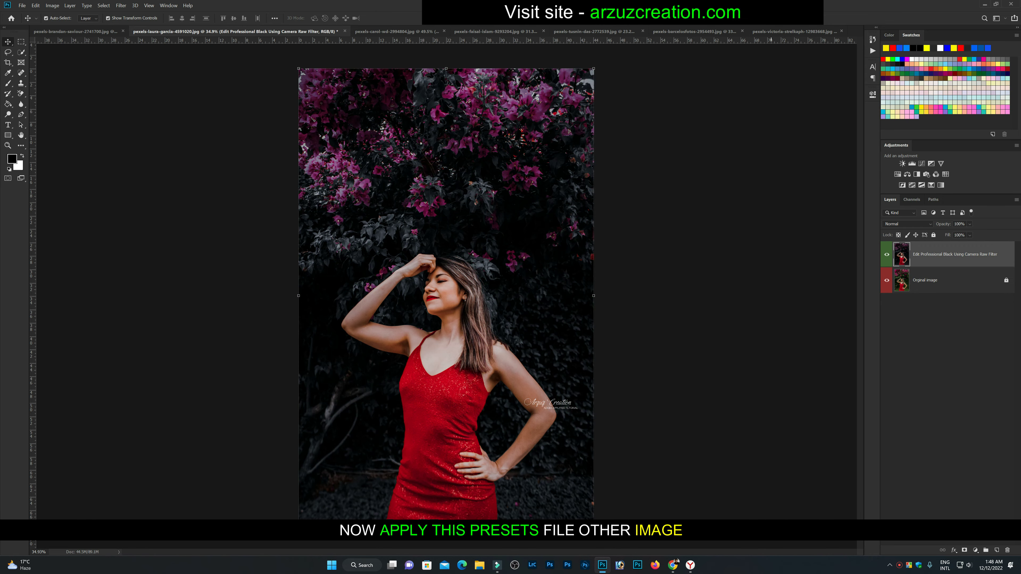
# - Lock the edited layer, compare it with the original, and switch to the carol-wd polka-dot photo
pyautogui.click(933, 236)
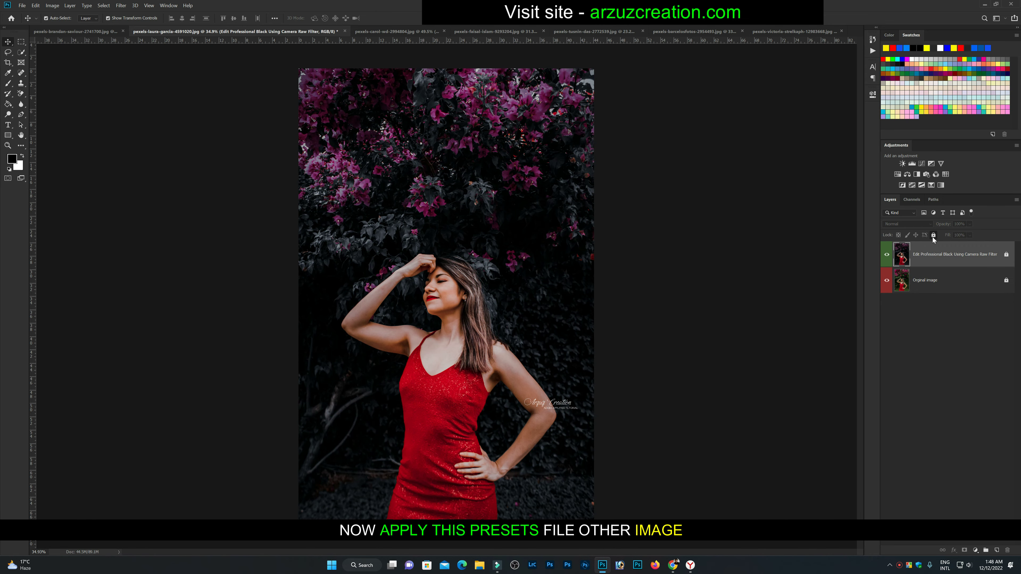
pyautogui.click(952, 321)
pyautogui.click(887, 255)
pyautogui.click(887, 255)
pyautogui.click(887, 255)
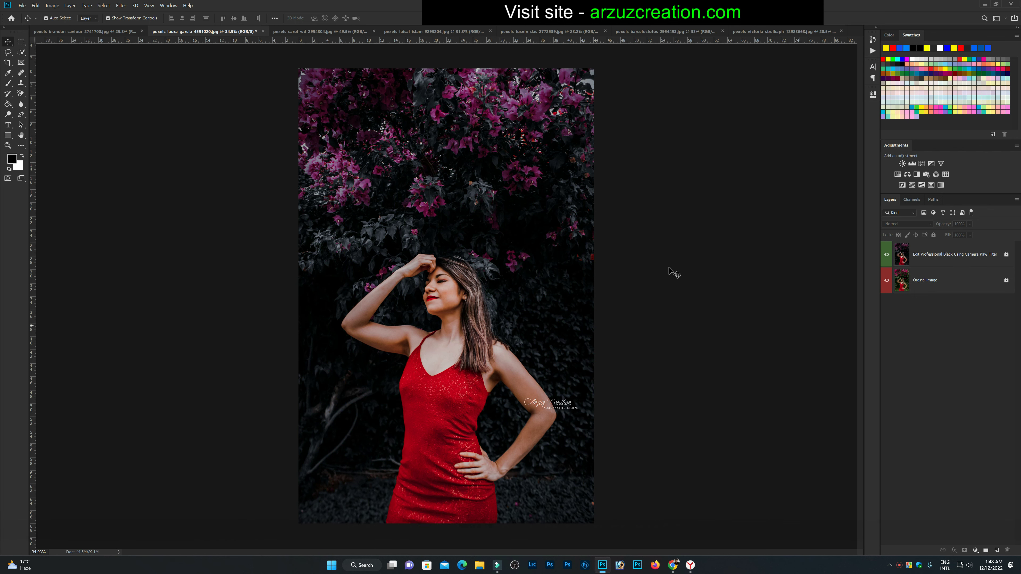
pyautogui.click(318, 31)
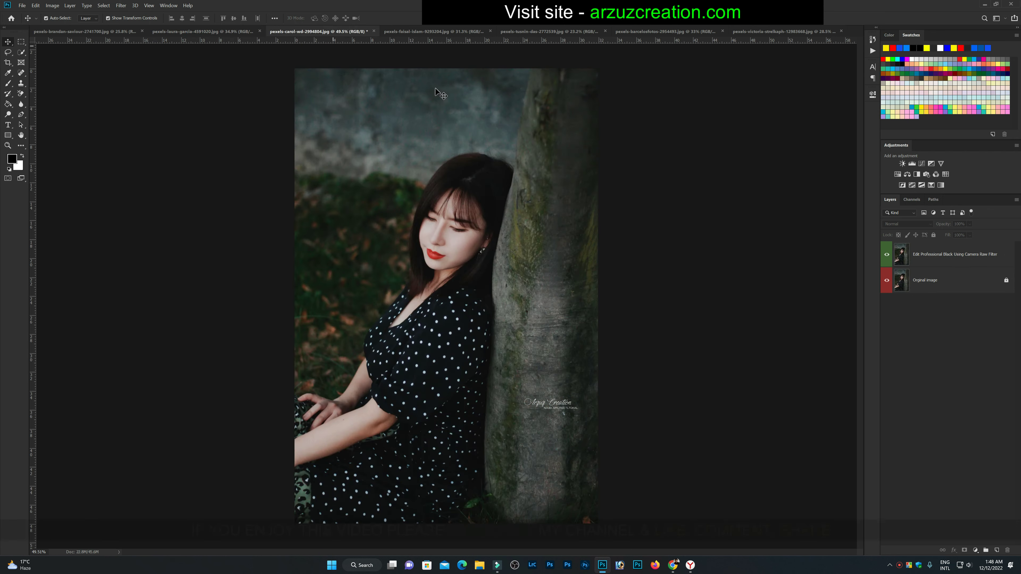
# - Open the polka-dot photo's top layer in Camera Raw Filter with before/after view
pyautogui.click(941, 264)
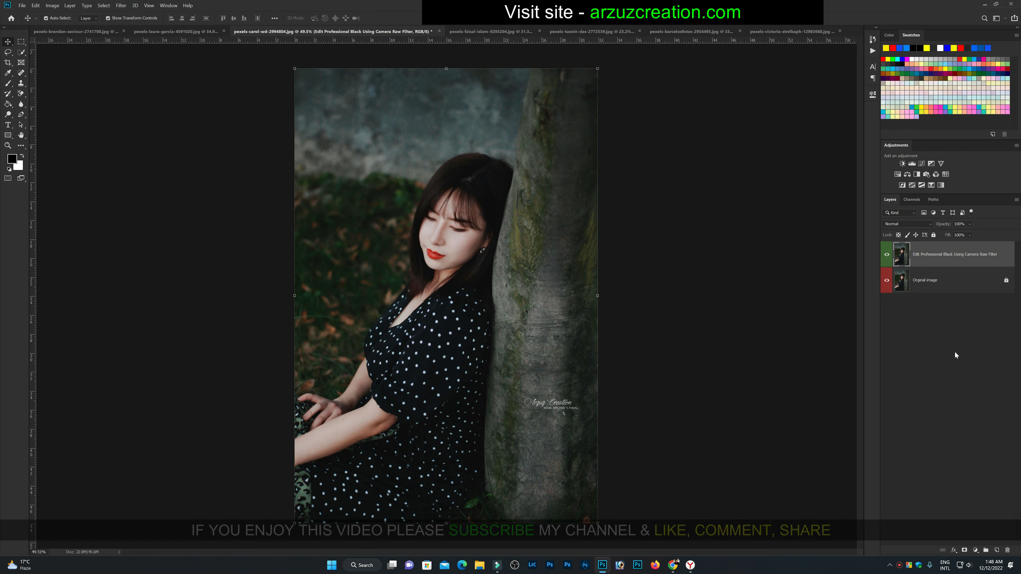
pyautogui.click(121, 5)
pyautogui.click(171, 54)
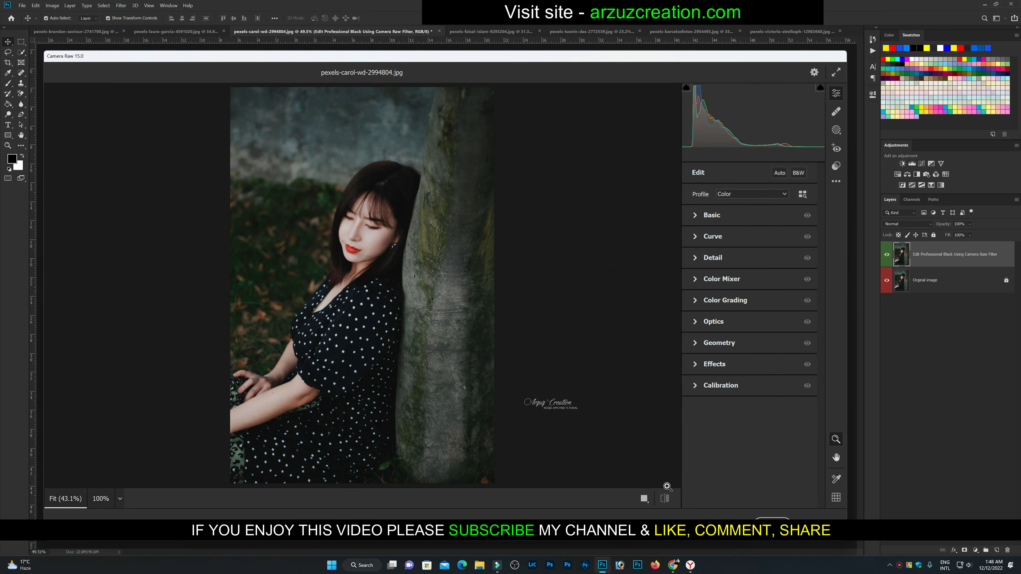
pyautogui.click(647, 504)
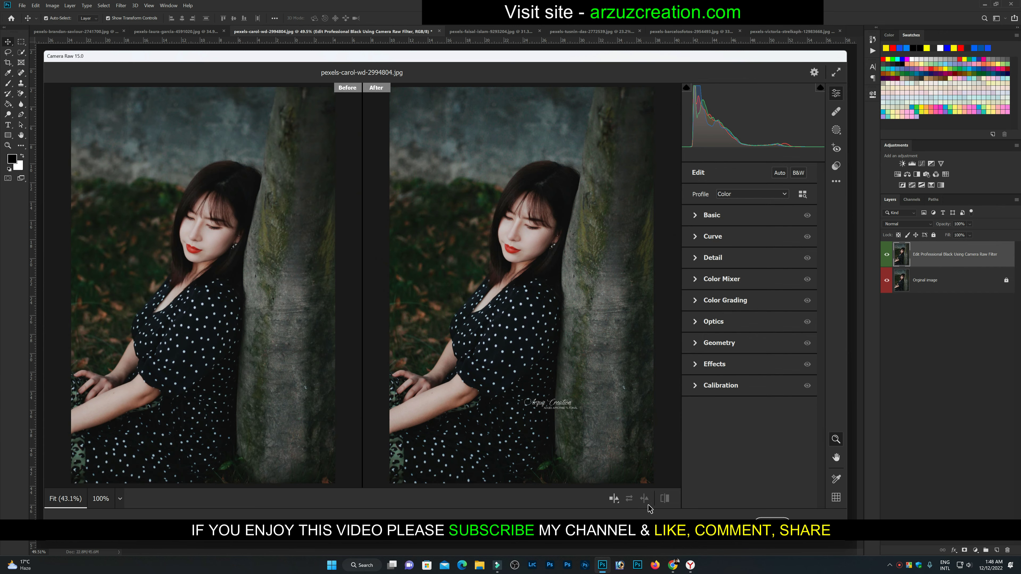
# - Load the Pro-Blcak-Edit-Presets-2022 preset, apply it, and hide the layer to compare
pyautogui.click(836, 181)
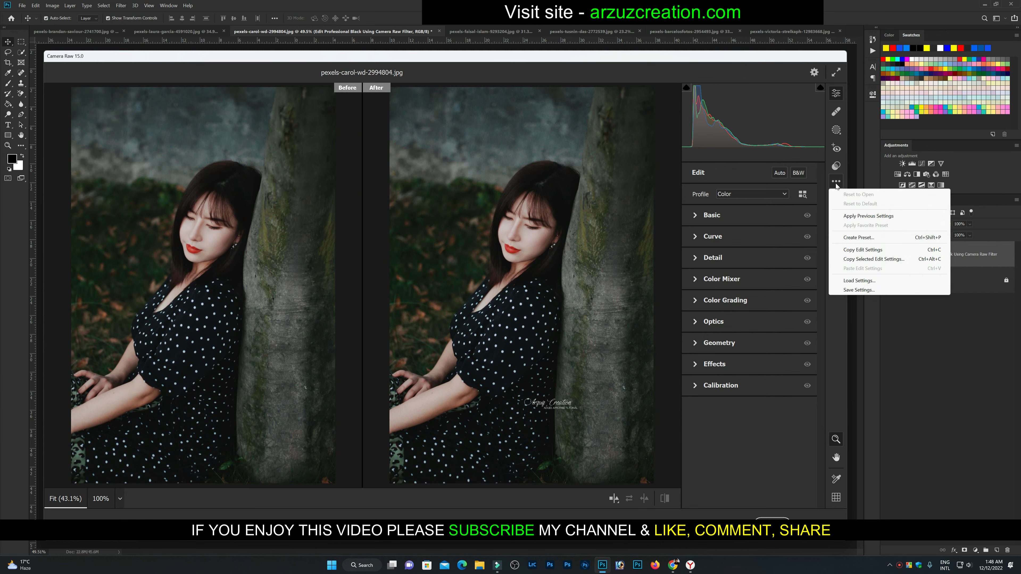
pyautogui.click(859, 280)
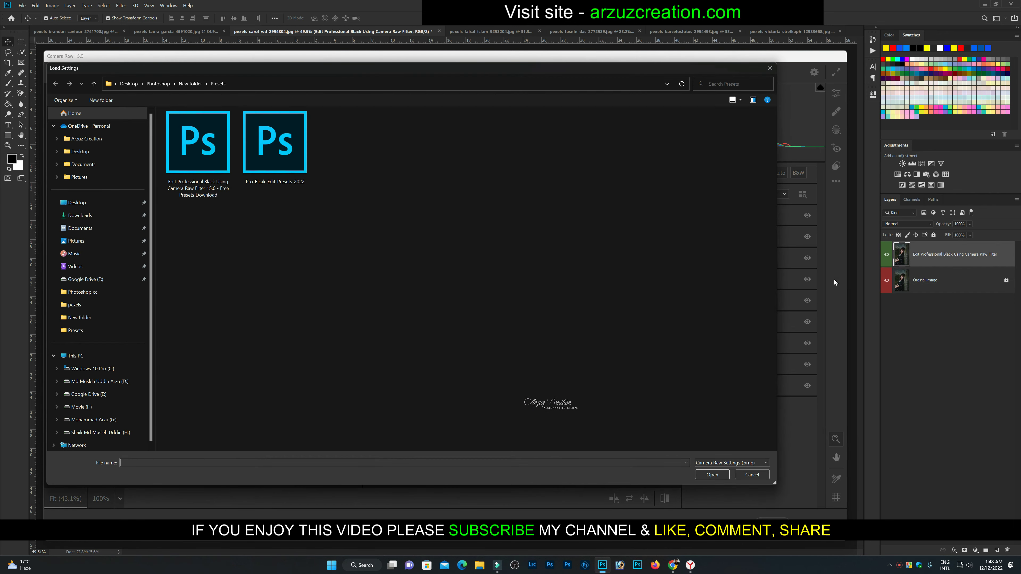
pyautogui.click(270, 184)
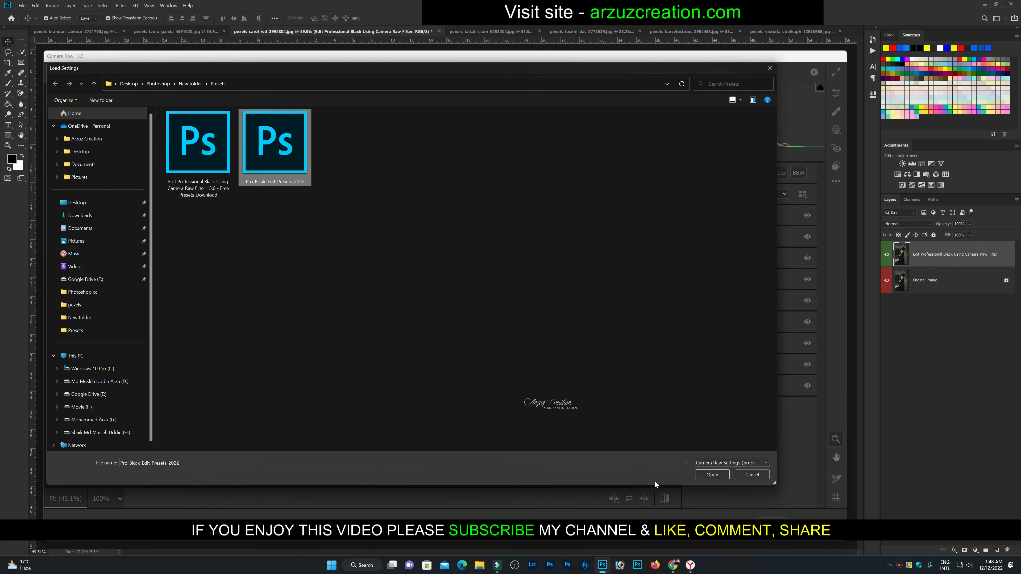
pyautogui.click(701, 478)
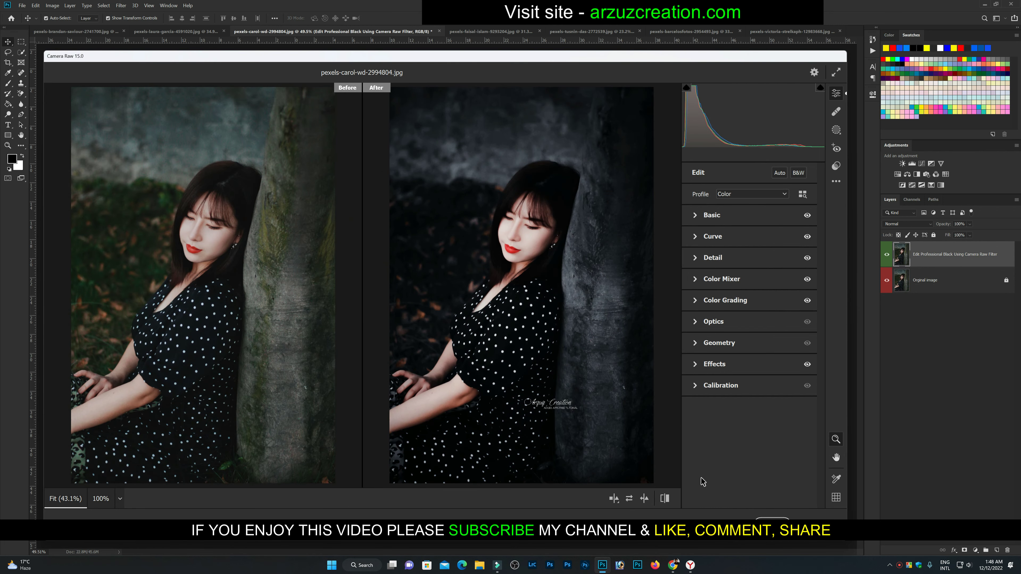
pyautogui.click(801, 528)
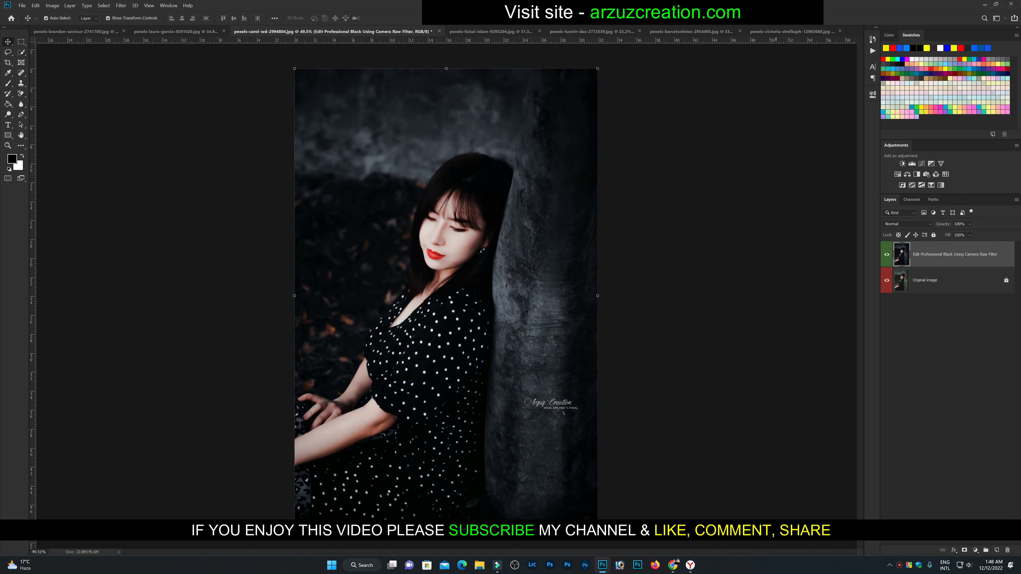
pyautogui.click(887, 257)
# - Show the polka-dot photo's edited layer again and fully lock it
pyautogui.click(886, 258)
pyautogui.click(887, 256)
pyautogui.click(886, 257)
pyautogui.click(934, 235)
pyautogui.click(945, 335)
# - On the green saree photo, open the top layer in Camera Raw Filter with before/after view
pyautogui.click(402, 33)
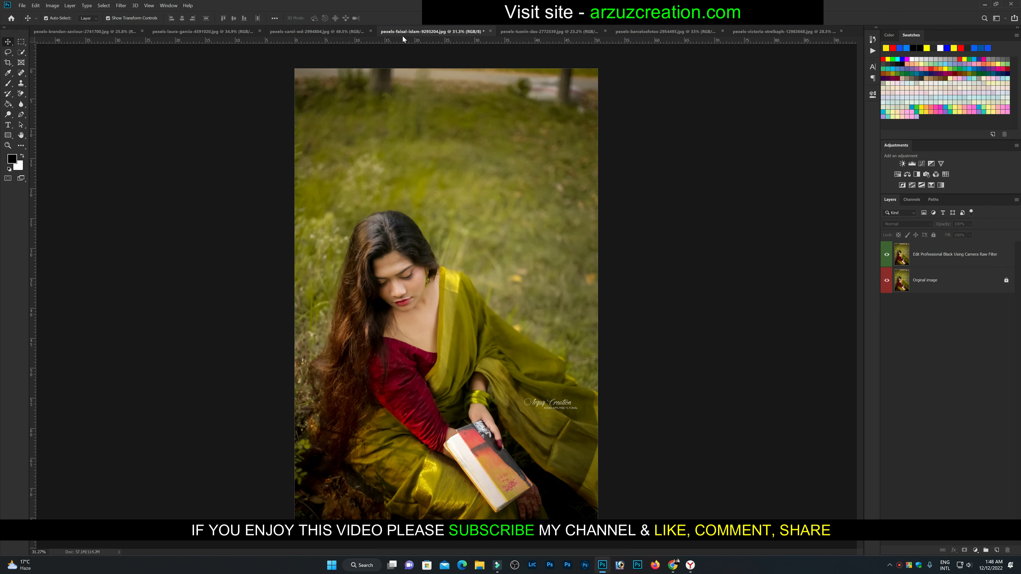
pyautogui.click(928, 260)
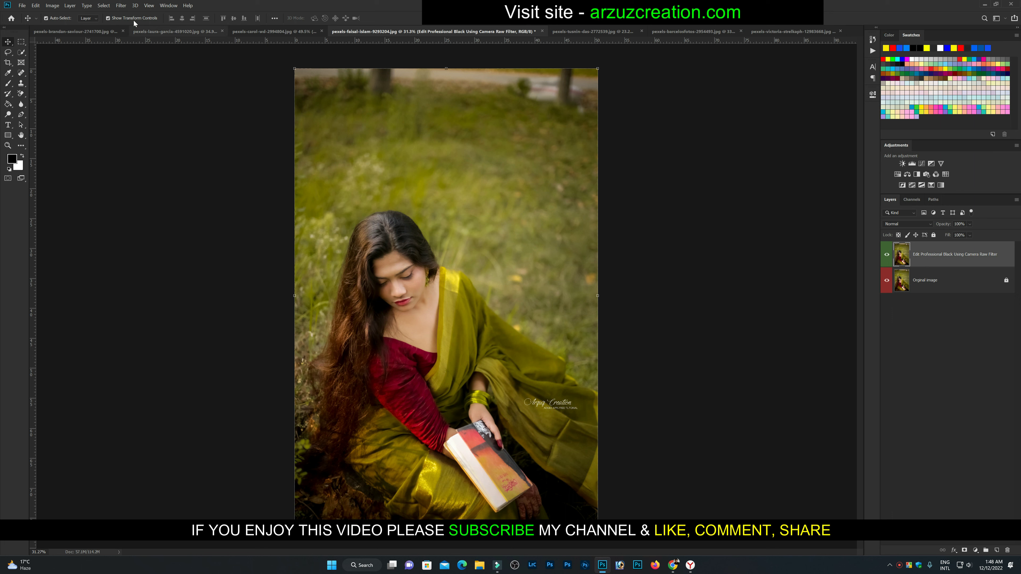
pyautogui.click(120, 5)
pyautogui.click(141, 48)
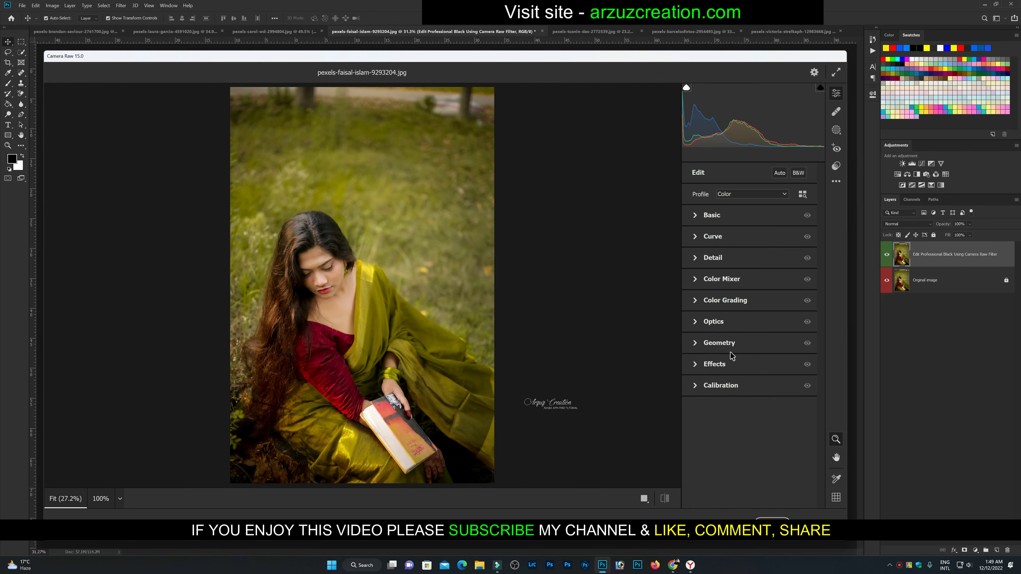
pyautogui.click(645, 499)
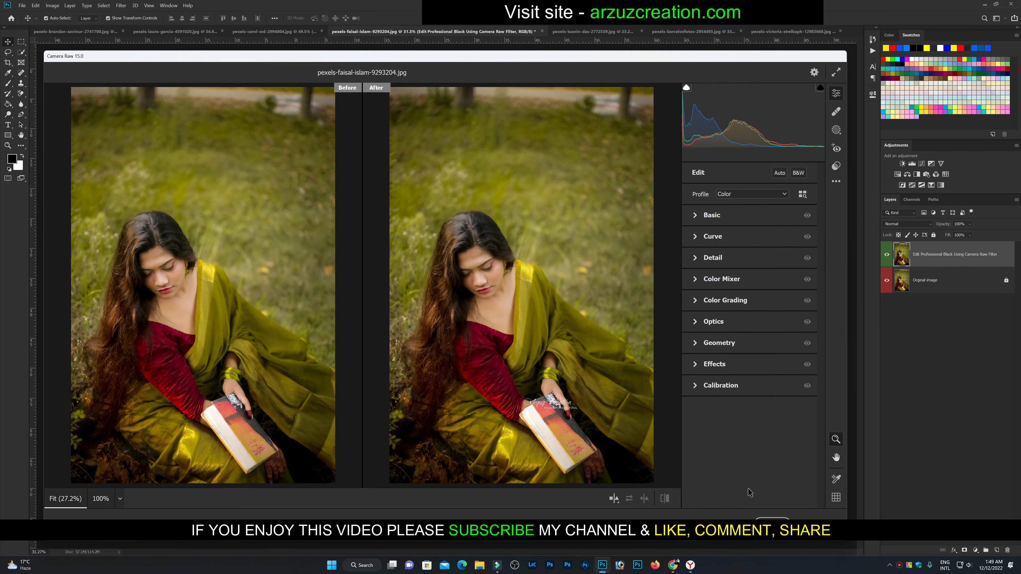
# - Load and apply the Pro-Blcak-Edit-Presets-2022 preset, lock the layer, and compare with the original
pyautogui.click(837, 181)
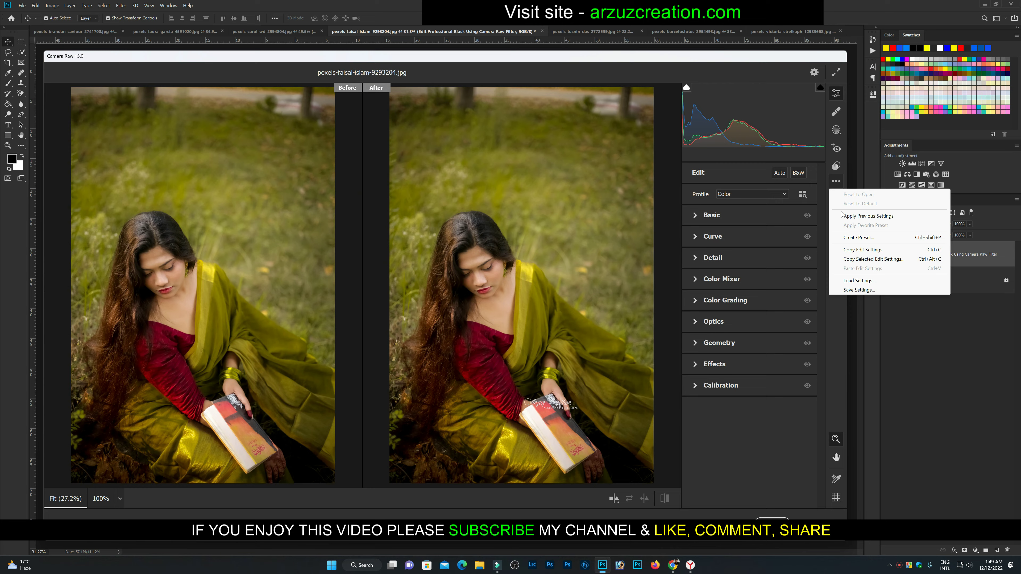
pyautogui.click(856, 280)
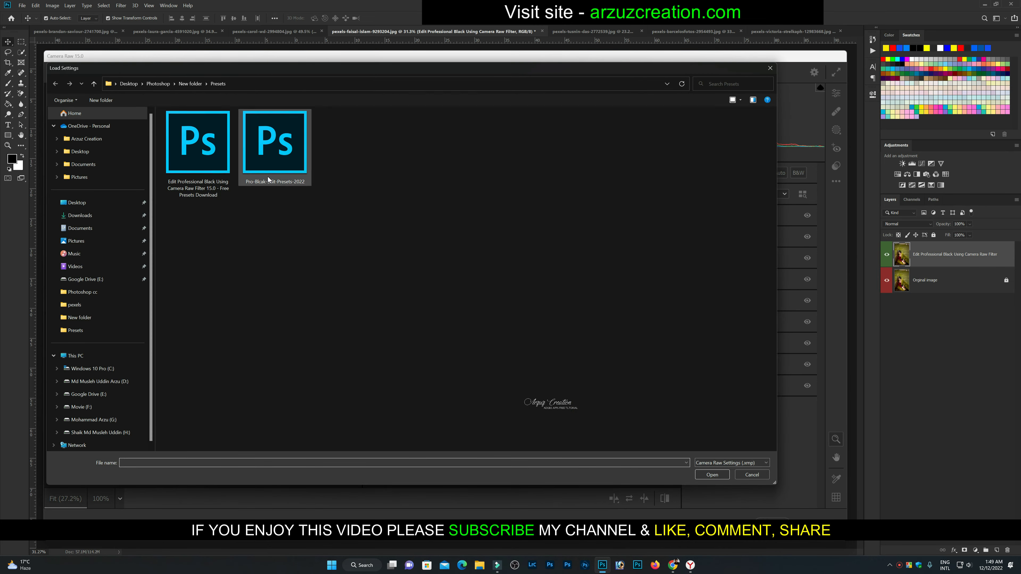
pyautogui.doubleClick(268, 180)
pyautogui.click(768, 514)
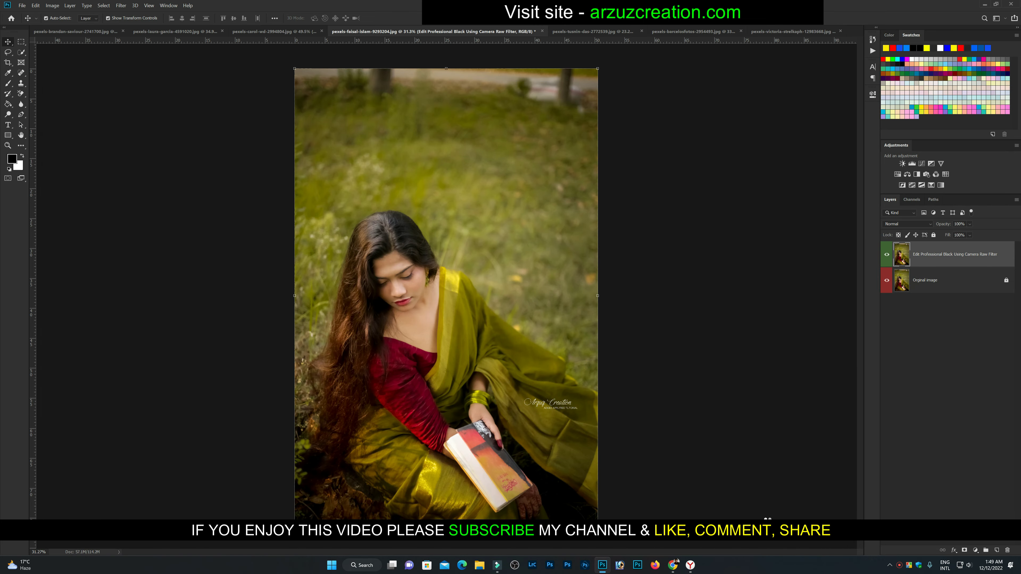
pyautogui.click(934, 236)
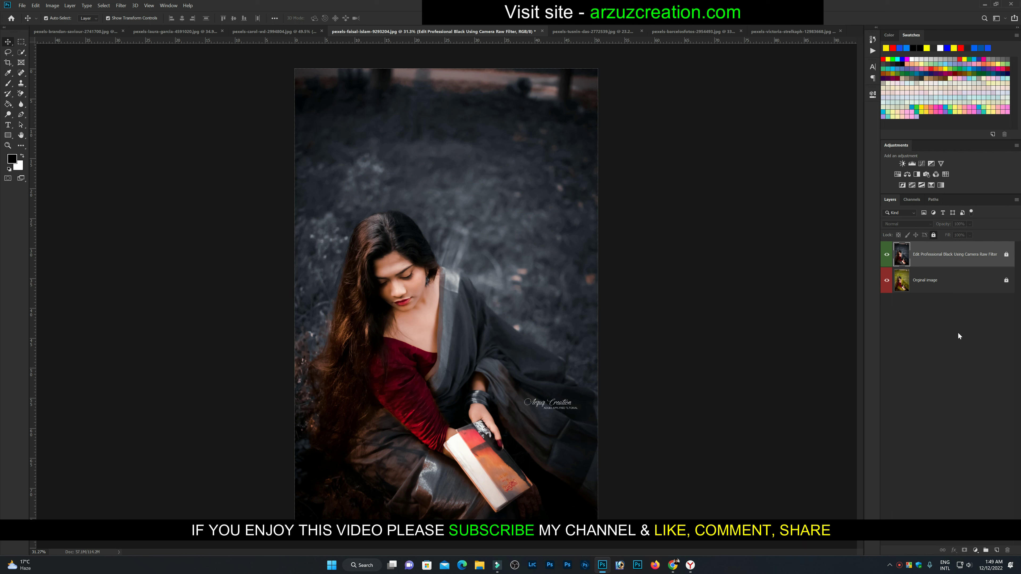
pyautogui.click(888, 255)
pyautogui.doubleClick(887, 255)
pyautogui.click(887, 255)
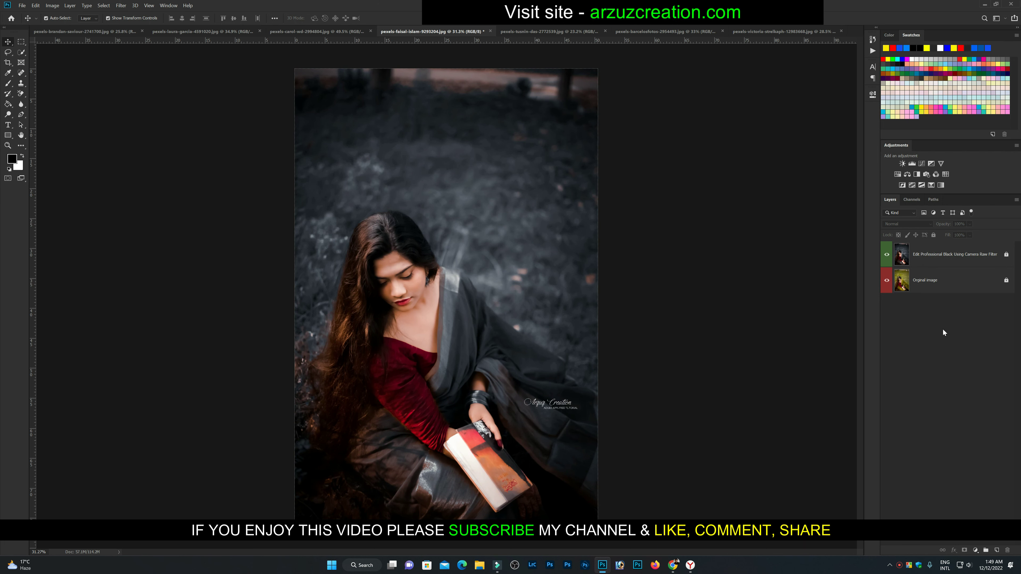
# - On the tusnin-das photo, open the top layer in Camera Raw Filter with before/after view
pyautogui.click(519, 32)
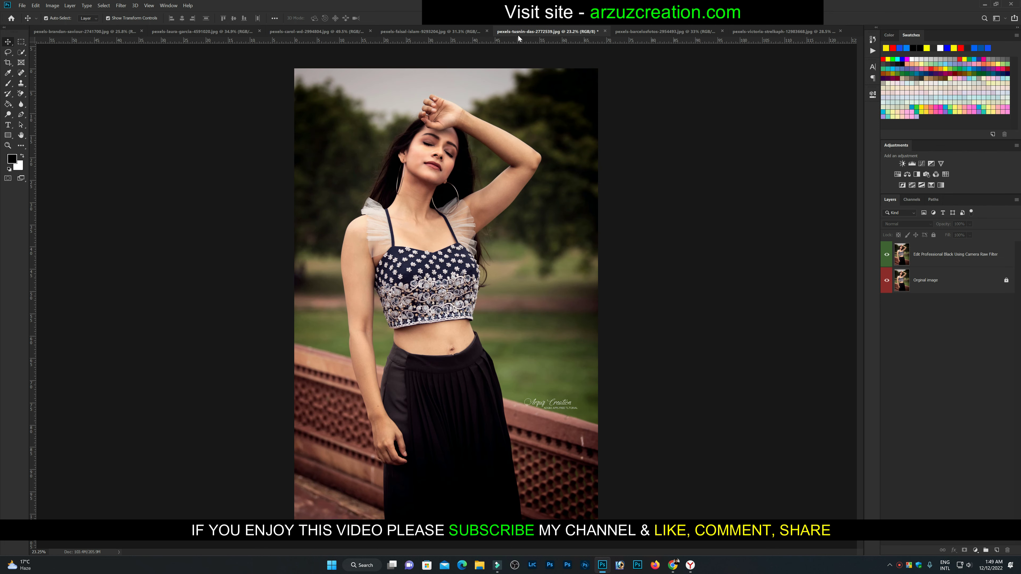
pyautogui.click(947, 262)
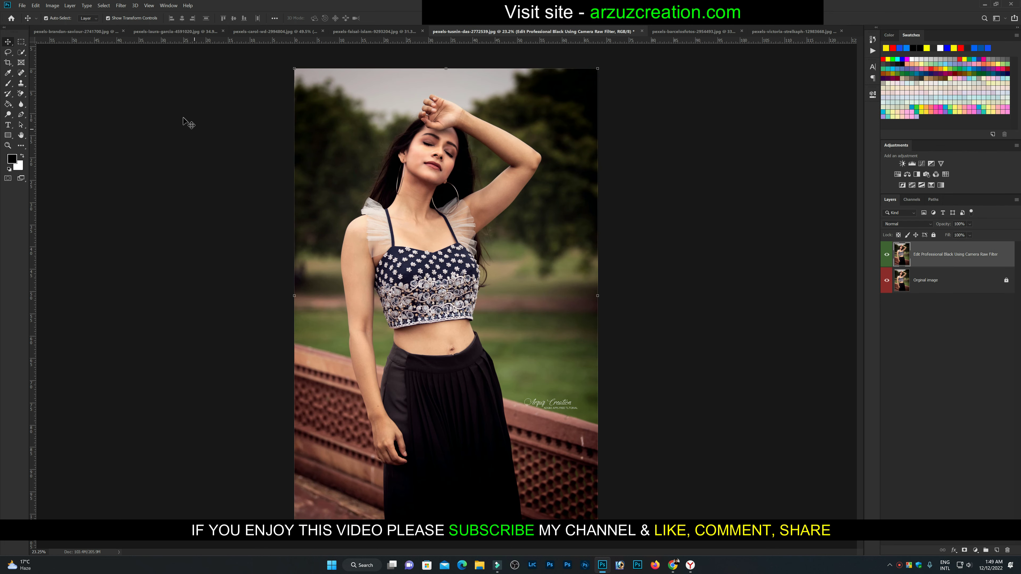
pyautogui.click(120, 5)
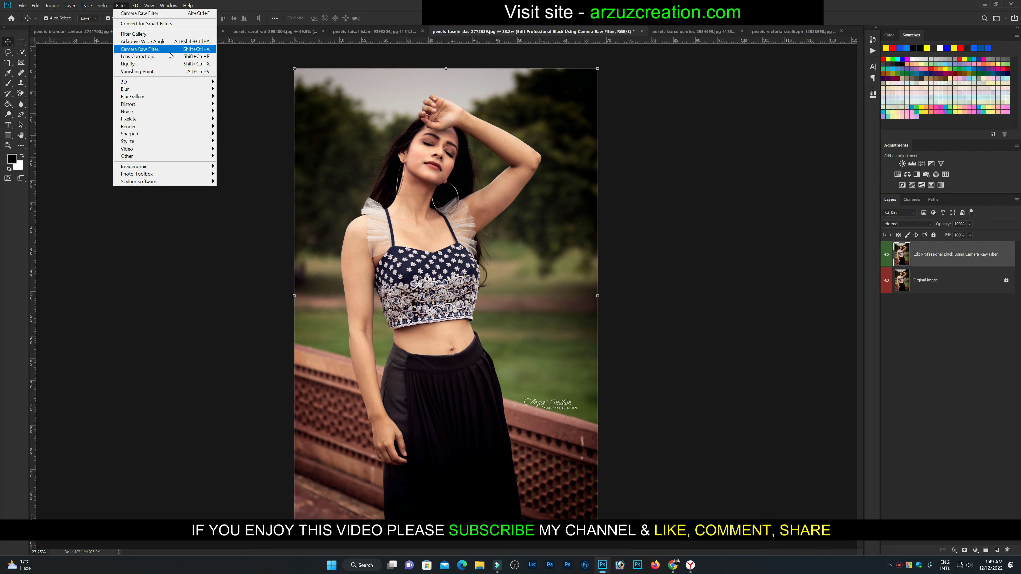
pyautogui.click(133, 52)
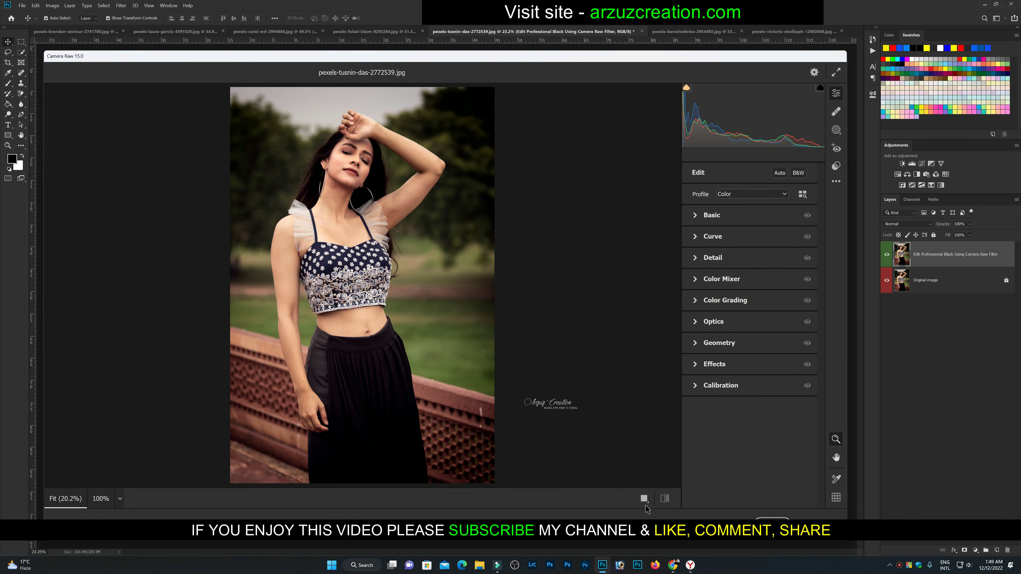
pyautogui.click(645, 503)
# - Load and apply the Pro-Blcak-Edit-Presets-2022 preset, then toggle the layer to compare with the original
pyautogui.click(836, 181)
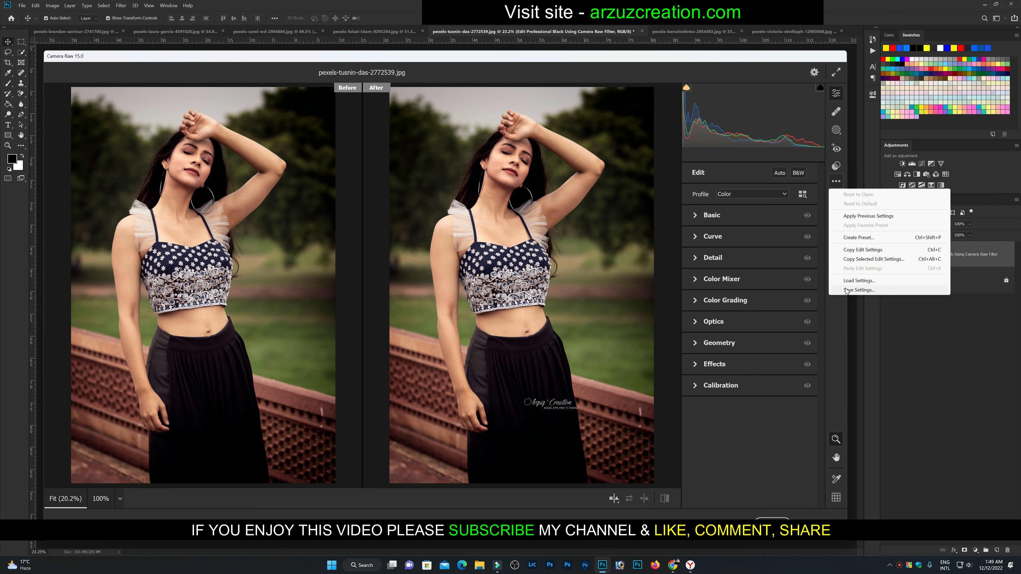
pyautogui.click(846, 278)
pyautogui.doubleClick(278, 151)
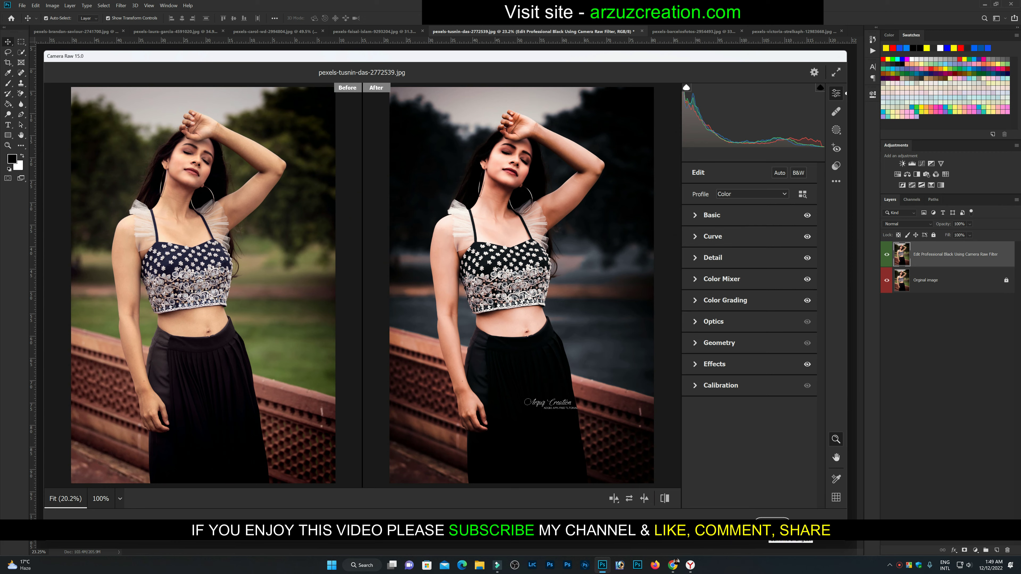
pyautogui.click(790, 530)
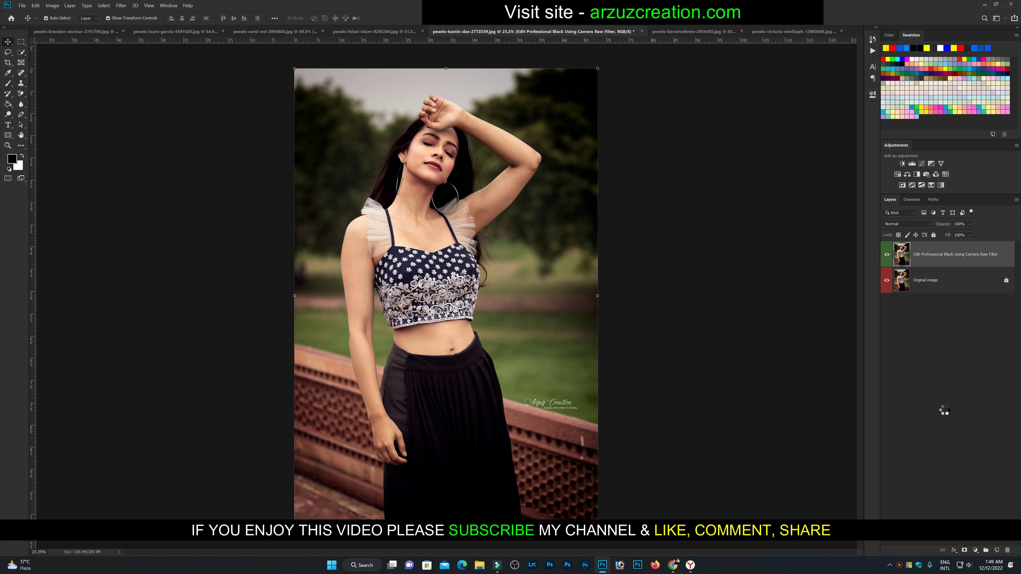
pyautogui.click(887, 255)
pyautogui.click(887, 256)
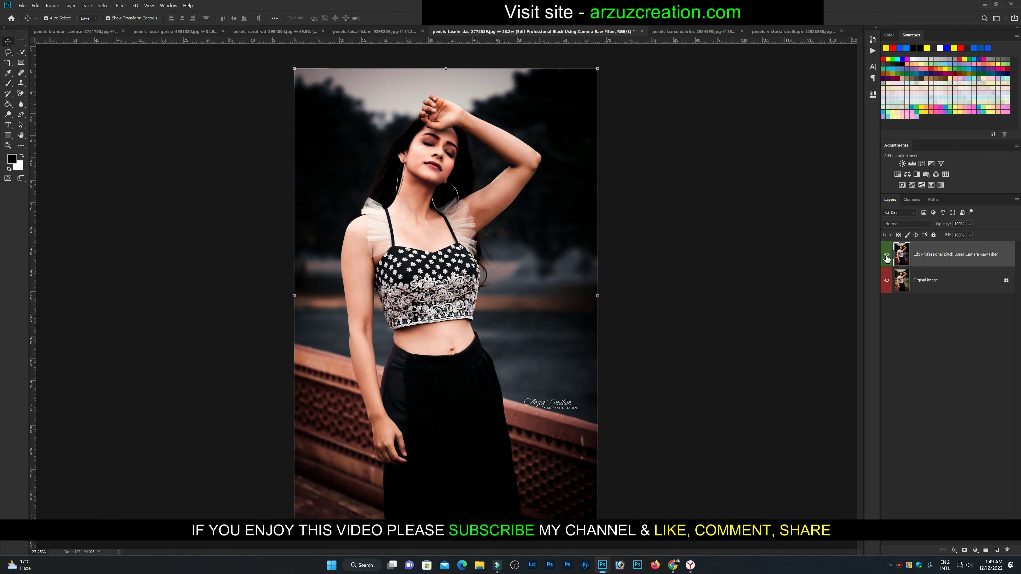
pyautogui.click(887, 256)
pyautogui.click(887, 257)
pyautogui.click(887, 257)
# - Lock the tusnin-das layer, then open the barcelosfotos top layer in Camera Raw with before/after view
pyautogui.click(934, 236)
pyautogui.click(945, 371)
pyautogui.click(699, 31)
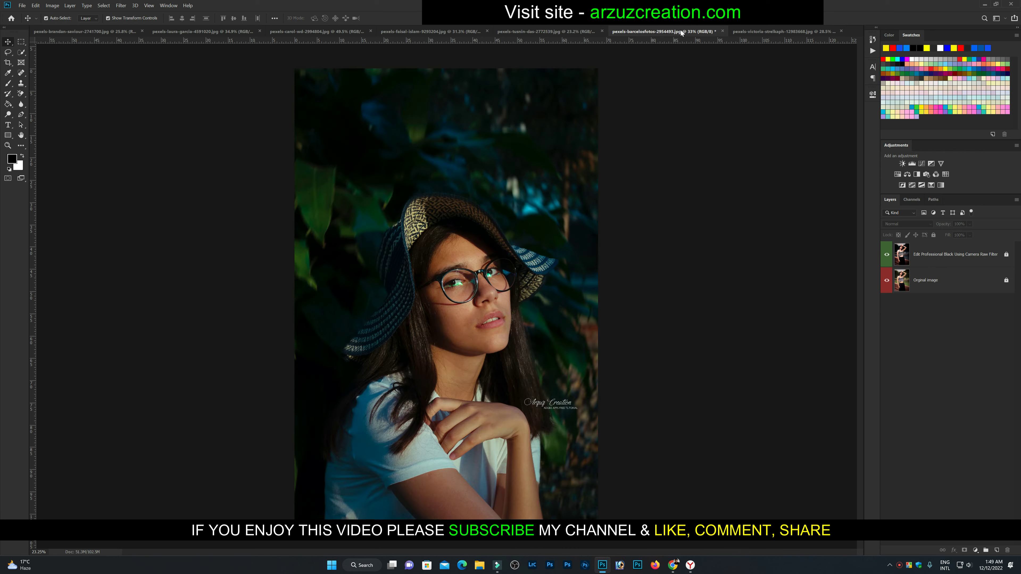
pyautogui.click(947, 263)
pyautogui.click(121, 5)
pyautogui.click(164, 49)
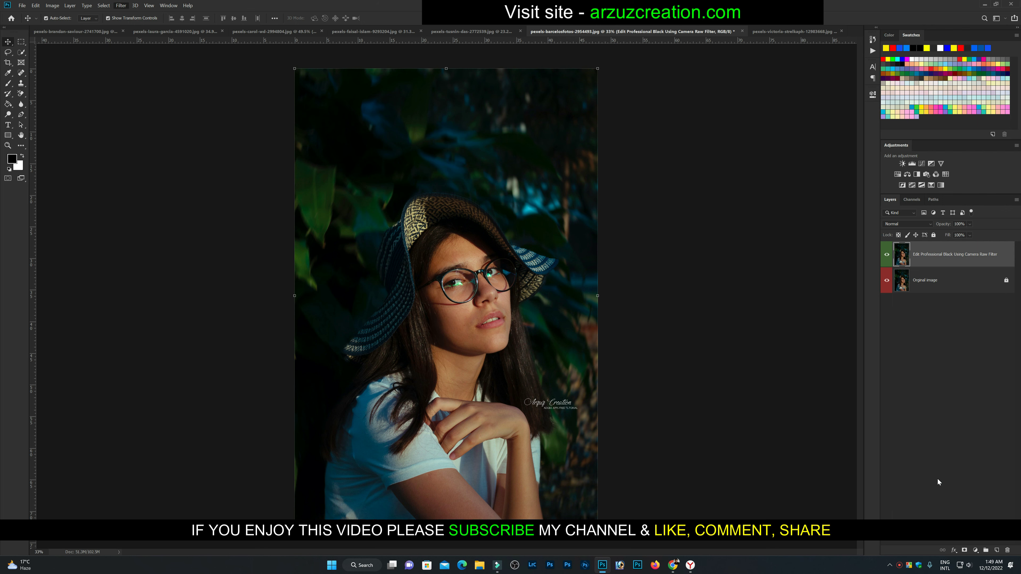
pyautogui.press('q')
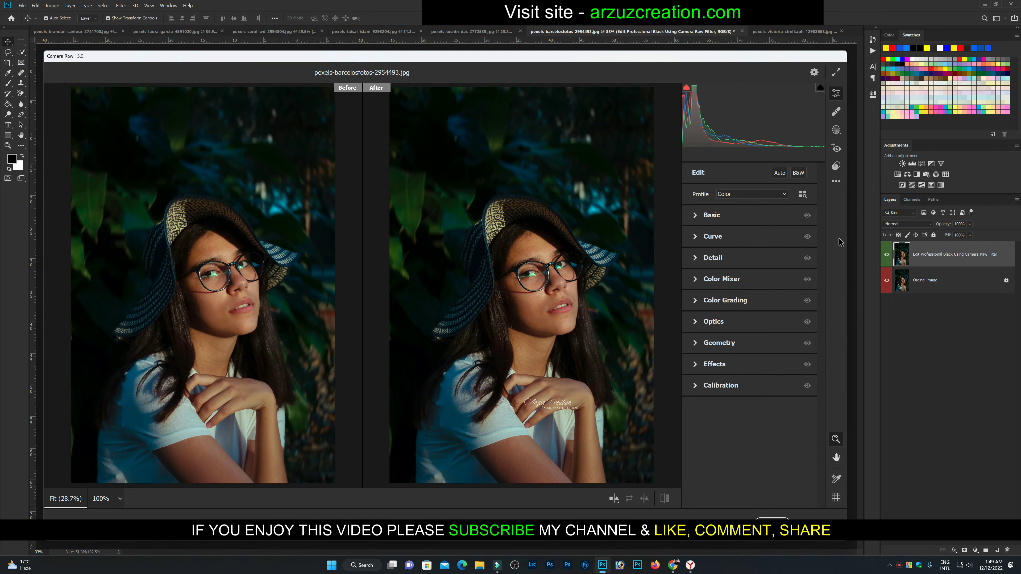
# - Load and apply the Pro-Blcak-Edit-Presets-2022 preset, then toggle the layer to compare with the original
pyautogui.click(836, 181)
pyautogui.click(909, 280)
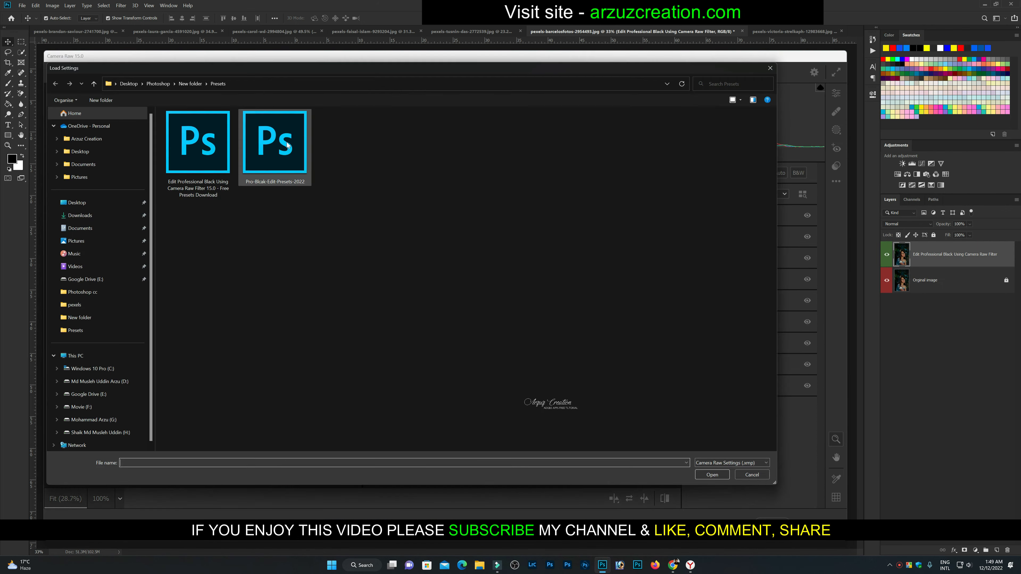
pyautogui.doubleClick(288, 145)
pyautogui.click(824, 512)
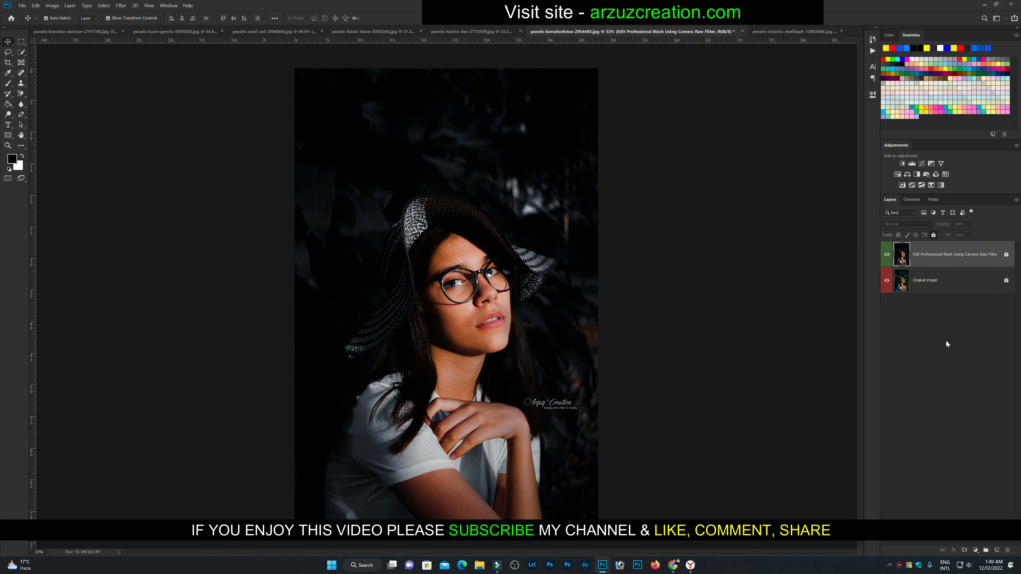
pyautogui.click(887, 254)
pyautogui.click(887, 254)
pyautogui.click(888, 254)
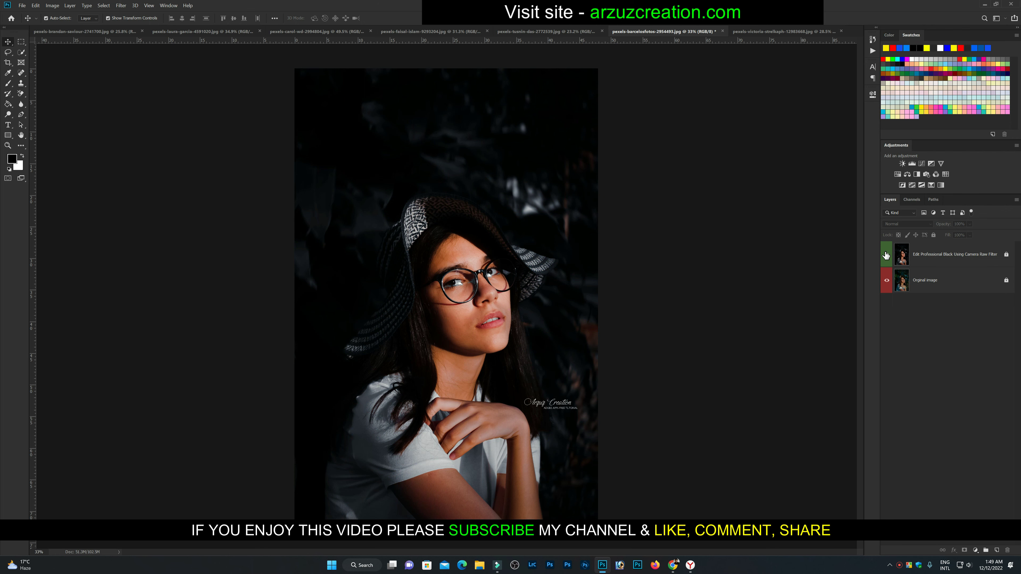
pyautogui.click(887, 254)
pyautogui.click(887, 255)
# - Load the saved pro black preset onto the victoria-strelkaph flower-field photo in Camera Raw Filter
pyautogui.click(755, 31)
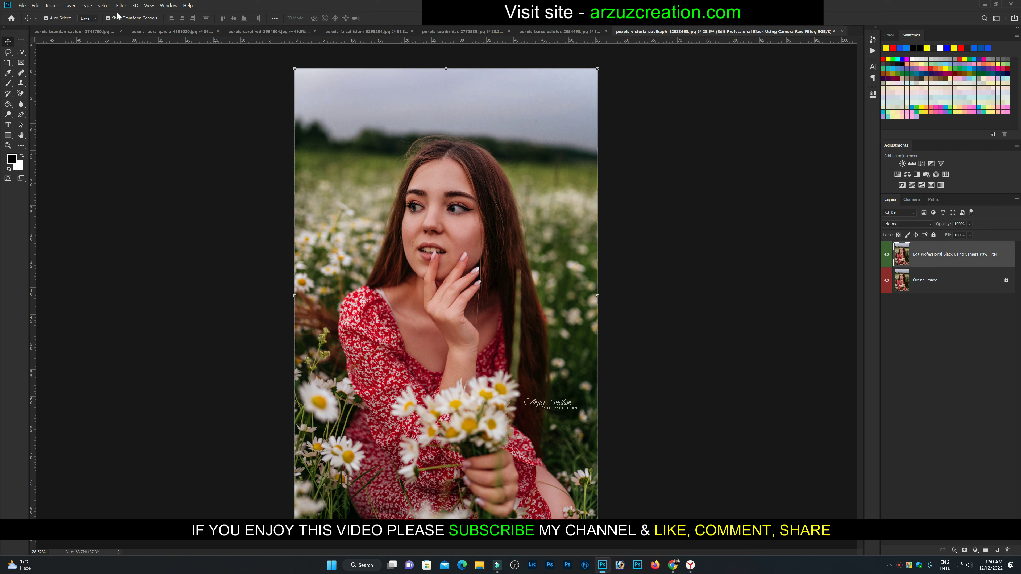
pyautogui.click(121, 5)
pyautogui.click(169, 52)
pyautogui.press('q')
pyautogui.click(840, 181)
pyautogui.click(885, 269)
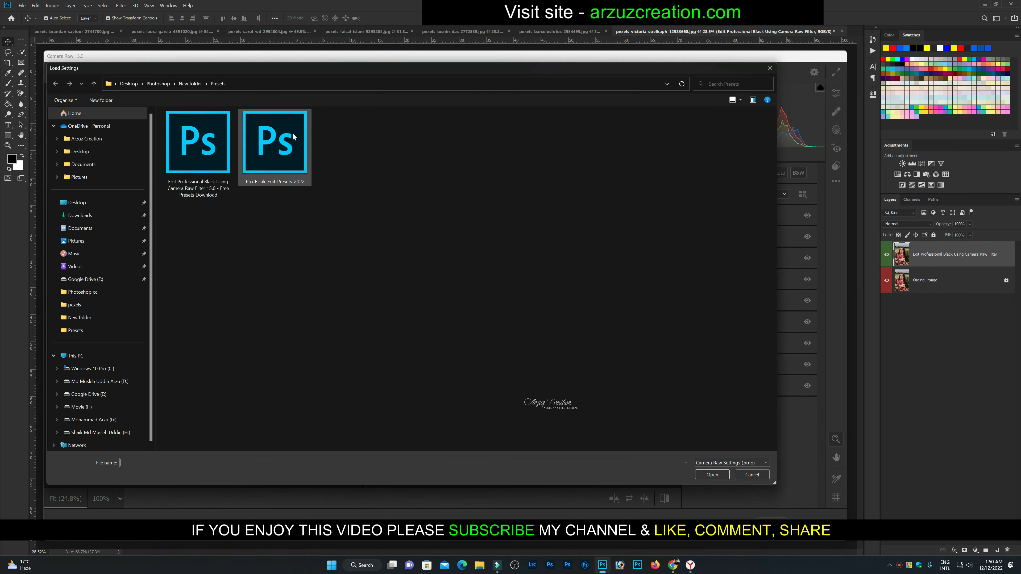
pyautogui.doubleClick(293, 136)
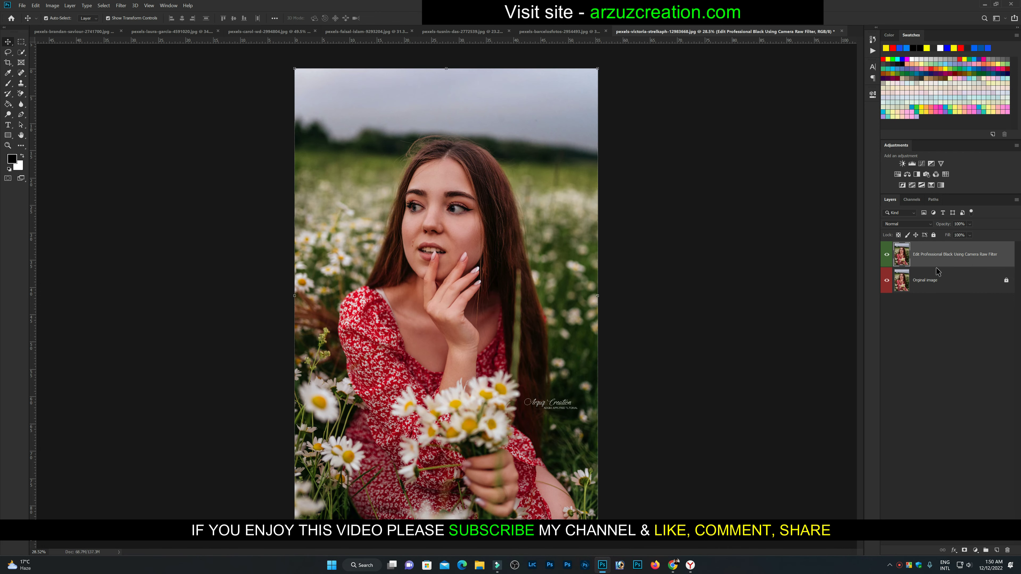
# - Lock the edited top layer and toggle its visibility to compare with the original
pyautogui.click(934, 235)
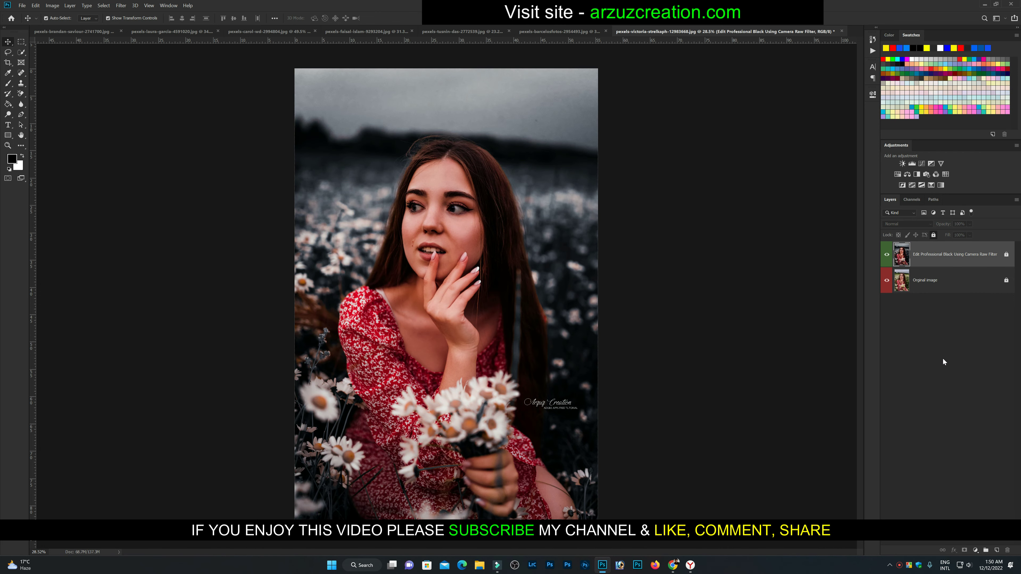
pyautogui.click(937, 338)
pyautogui.click(887, 257)
pyautogui.click(888, 257)
pyautogui.click(888, 257)
pyautogui.click(888, 257)
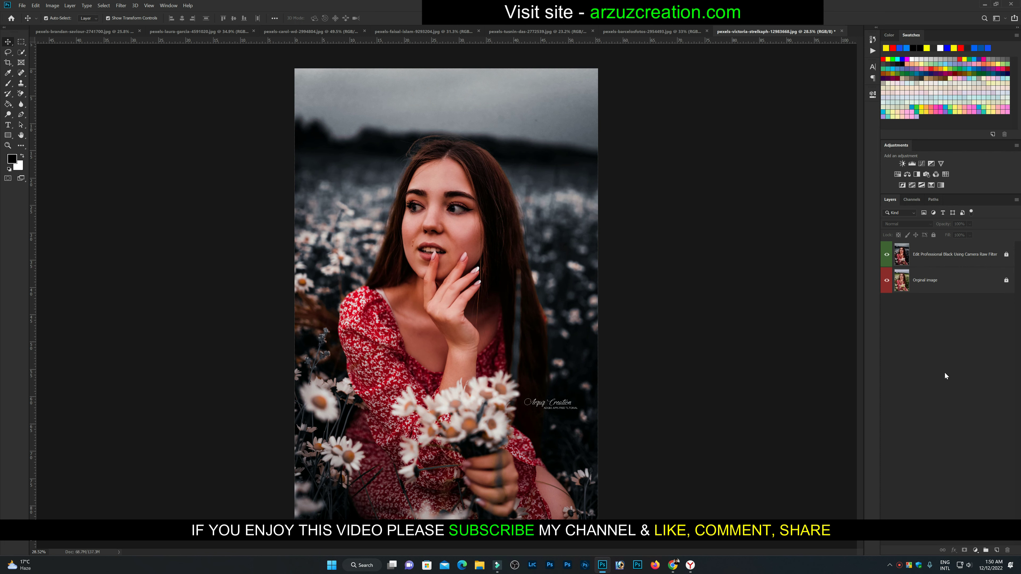
# - Review the edits on the barcelosfotos, tusnin-das, saree, polka-dot, laura-garcia and red-fan tabs
pyautogui.click(653, 30)
pyautogui.click(545, 31)
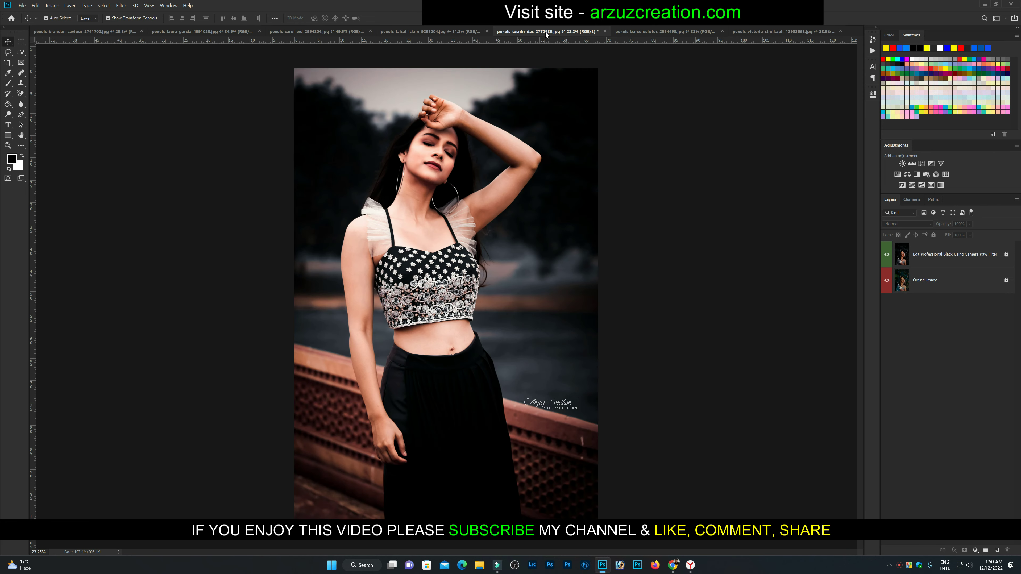
pyautogui.click(450, 32)
pyautogui.click(306, 30)
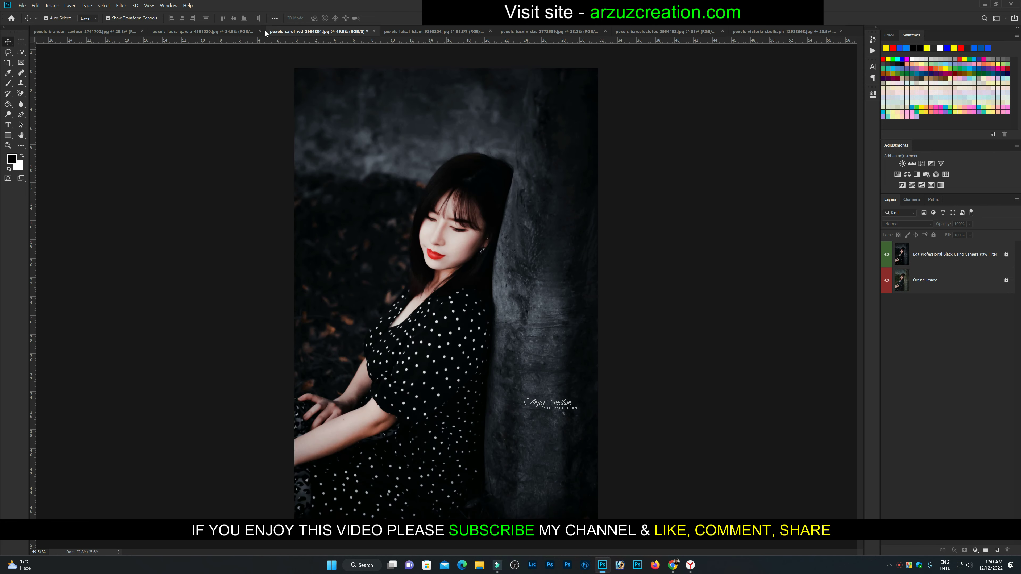
pyautogui.click(221, 33)
pyautogui.click(72, 31)
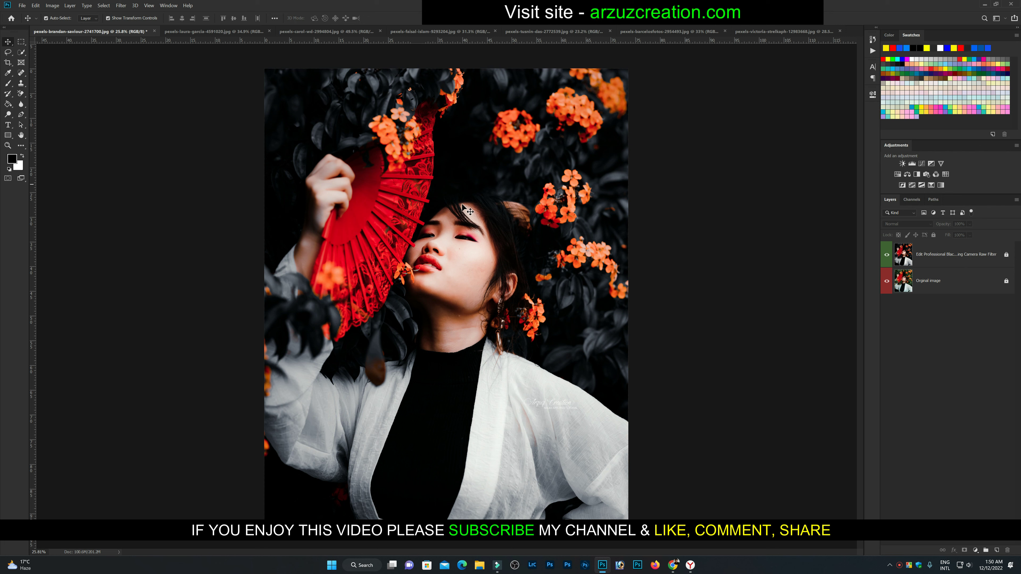
# - Toggle the red-fan photo's top layer to compare its dark edit with the original
pyautogui.click(887, 257)
pyautogui.click(887, 257)
pyautogui.click(887, 257)
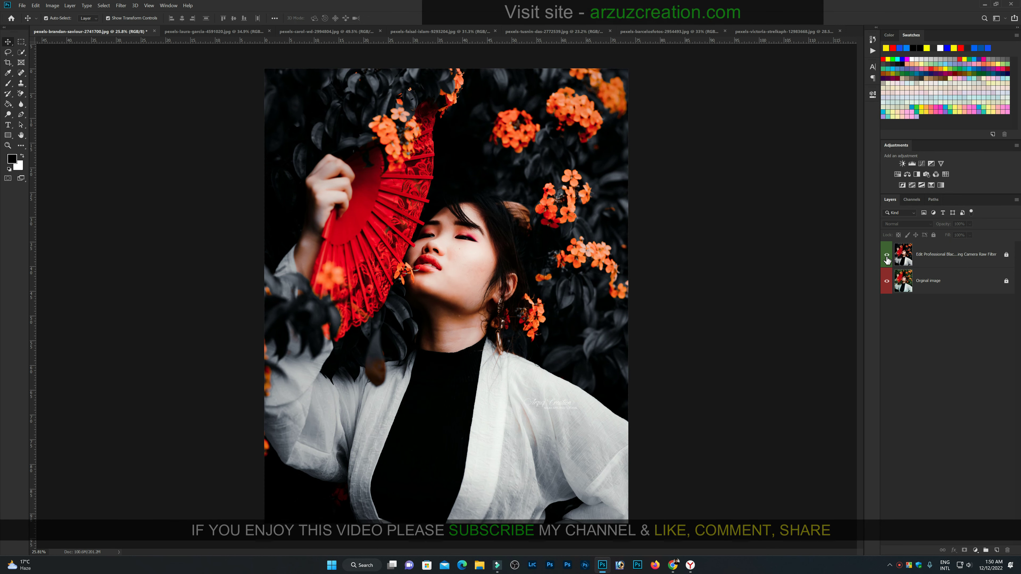
pyautogui.click(887, 258)
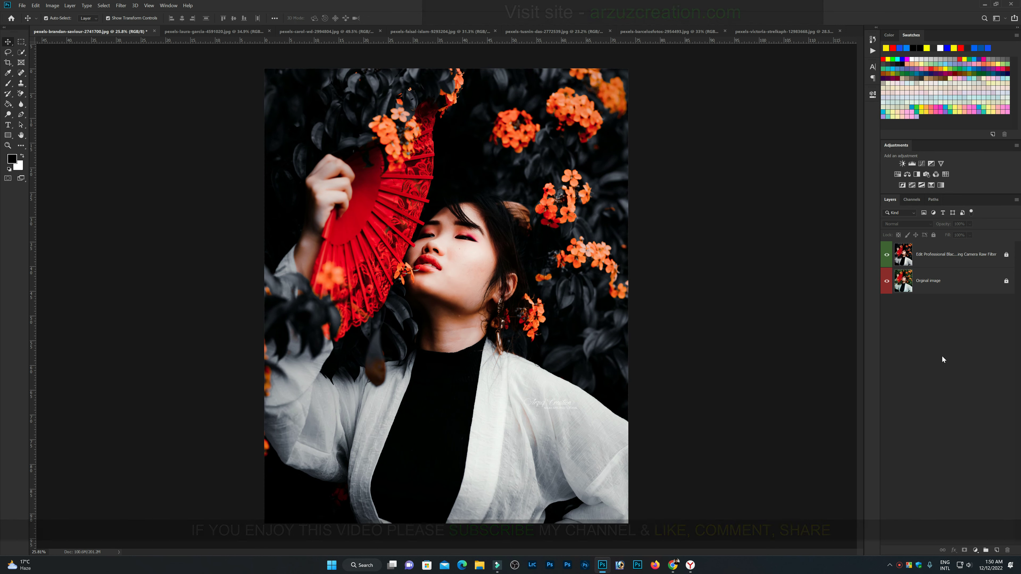